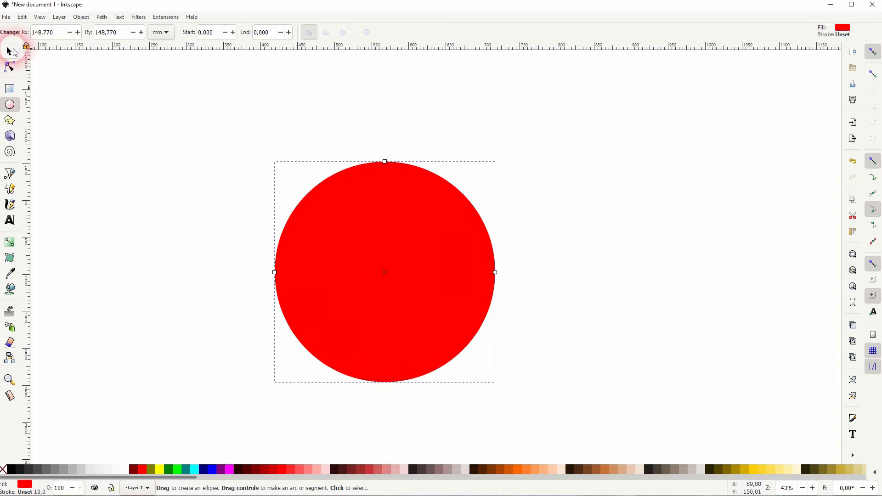
# Move the large red circle slightly up the canvas and open the Align and Distribute options
pyautogui.moveTo(383, 234); pyautogui.dragTo(383, 224)
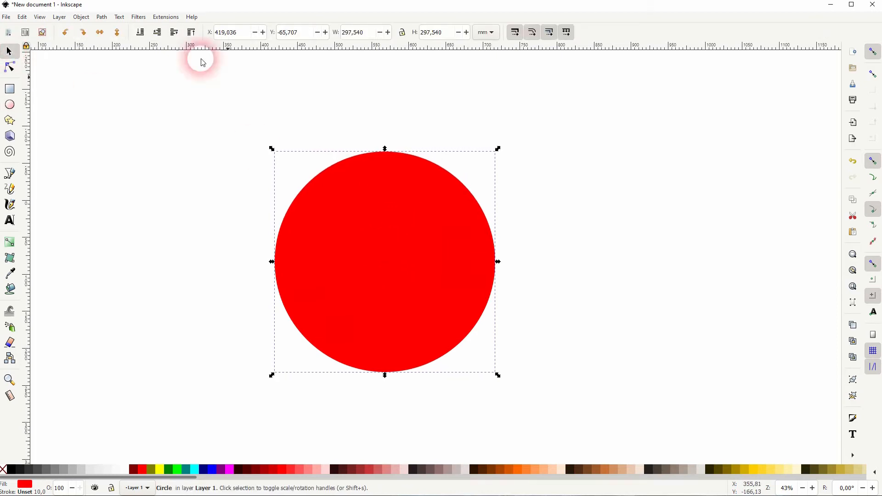
pyautogui.click(81, 17)
pyautogui.click(129, 307)
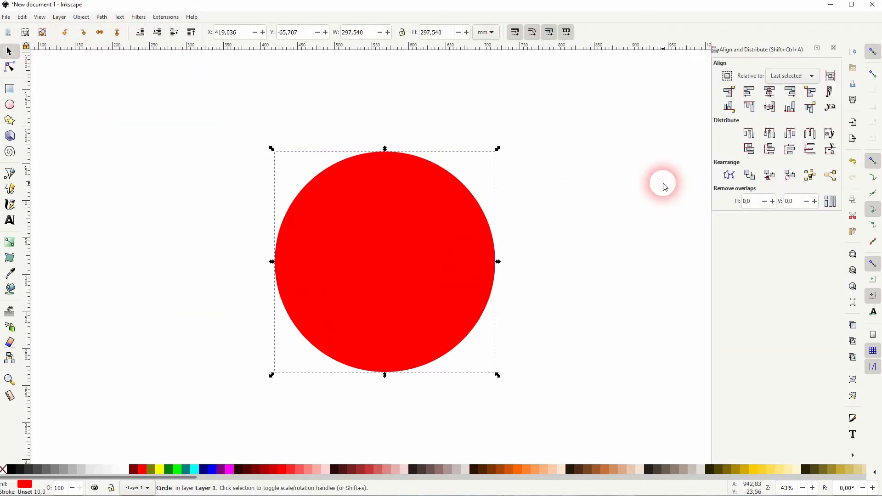
pyautogui.click(602, 200)
# Draw a circle about 93 mm wide above the large red circle and fill it dark red
pyautogui.click(10, 105)
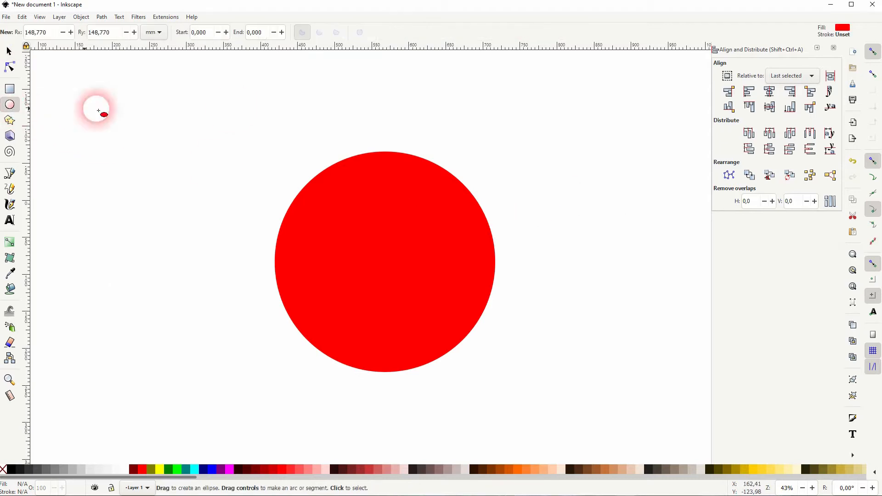
pyautogui.moveTo(379, 111)
pyautogui.mouseDown()
pyautogui.moveTo(421, 138)
pyautogui.moveTo(415, 152)
pyautogui.mouseUp()
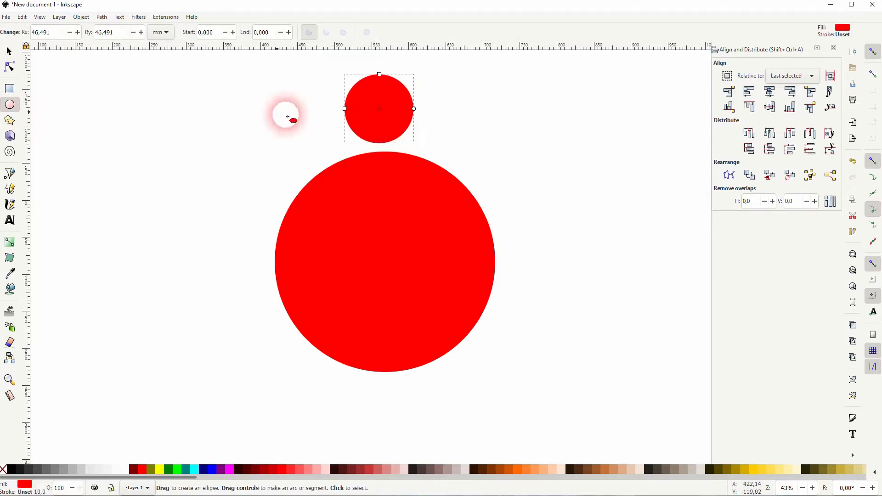
pyautogui.click(133, 468)
pyautogui.click(10, 52)
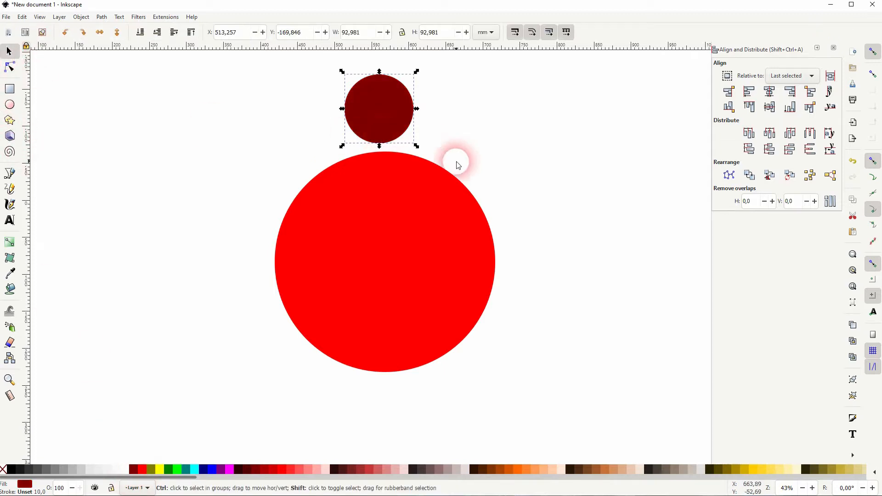
# Scale the dark red circle to about 68 mm and place it horizontally centred just above the large red circle
pyautogui.moveTo(416, 145)
pyautogui.mouseDown()
pyautogui.moveTo(400, 129)
pyautogui.moveTo(412, 138)
pyautogui.mouseUp()
pyautogui.moveTo(226, 385); pyautogui.dragTo(567, 61)
pyautogui.click(770, 92)
pyautogui.click(585, 201)
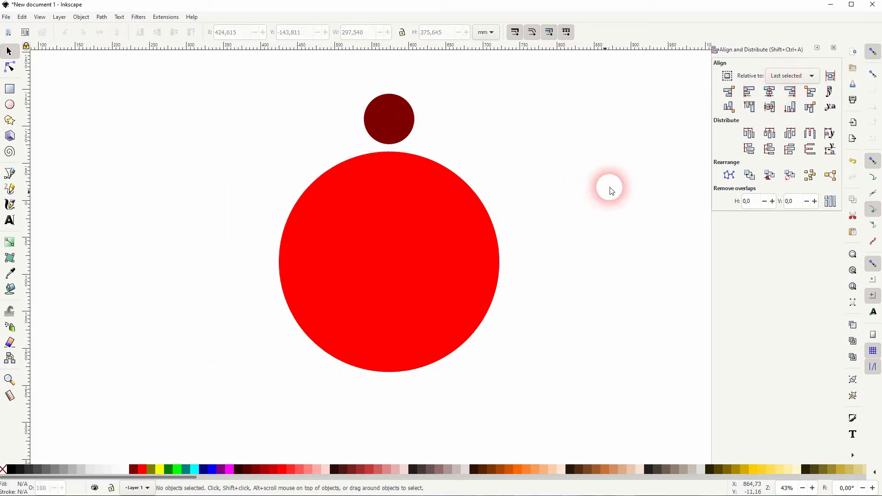
pyautogui.click(404, 130)
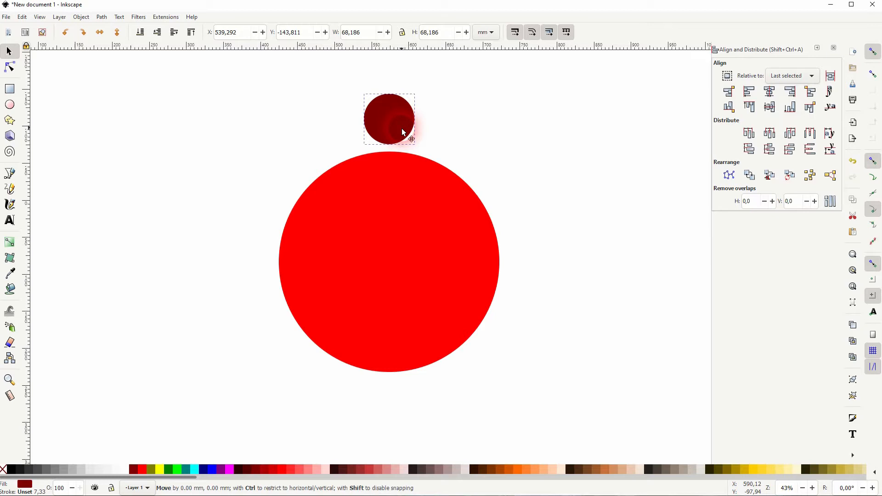
pyautogui.moveTo(404, 131); pyautogui.dragTo(403, 136)
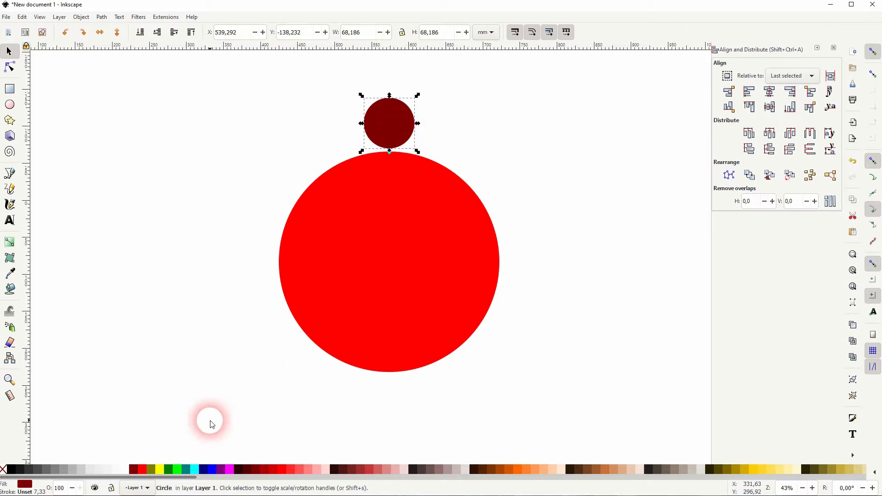
# Duplicate the dark red circle, with the copy filled olive, enlarged around its centre to about 100 mm and stacked on top
pyautogui.click(152, 469)
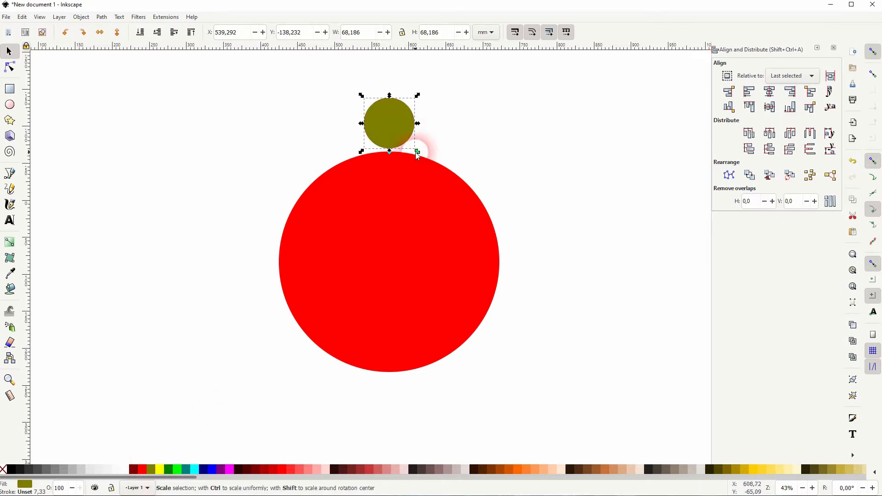
pyautogui.moveTo(422, 156); pyautogui.dragTo(430, 162)
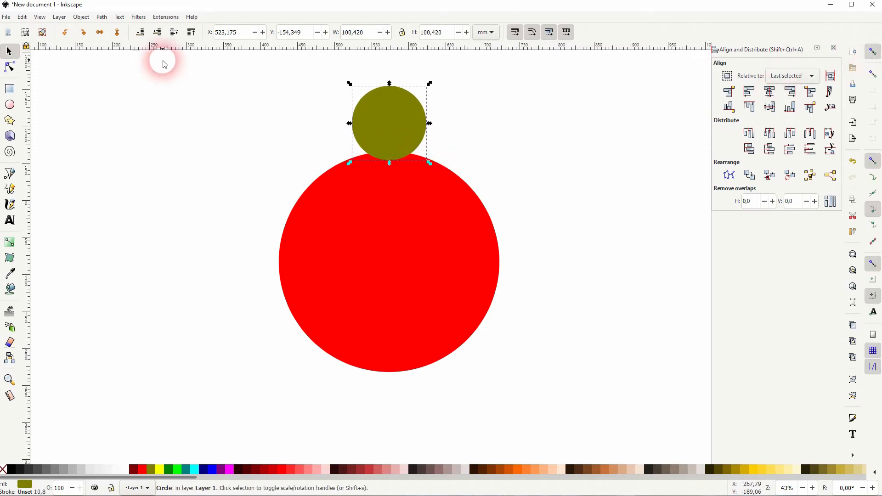
pyautogui.click(140, 32)
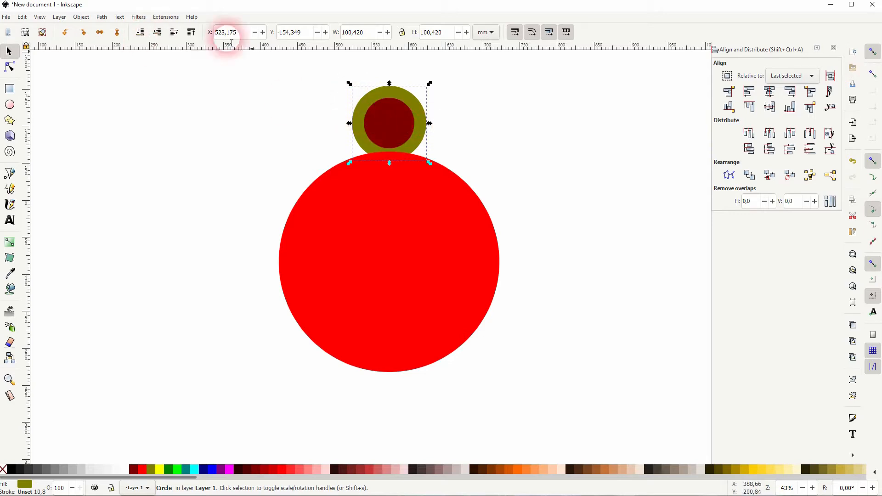
pyautogui.click(191, 32)
# Group the olive and dark red circles and place a duplicate of the group straight below, at the large circle's lower edge
pyautogui.moveTo(325, 67); pyautogui.dragTo(469, 185)
pyautogui.hotkey('ctrl', 'g')
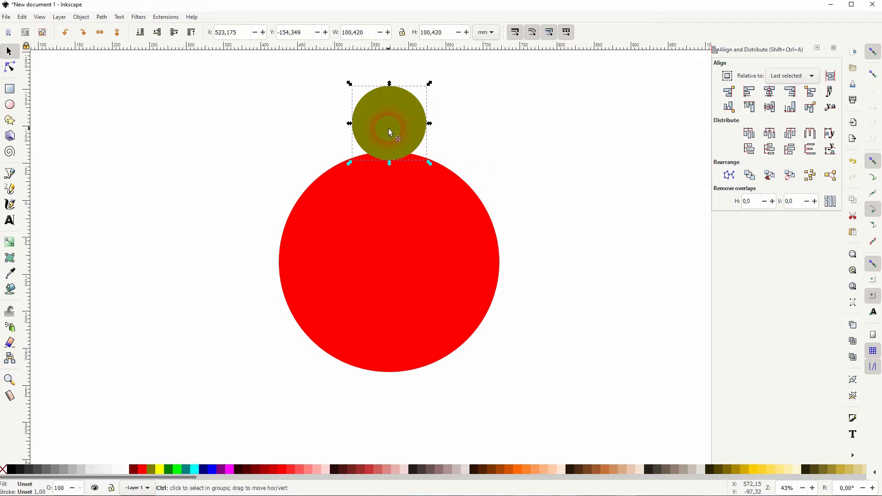
pyautogui.hotkey('ctrl', 'd')
pyautogui.moveTo(391, 131); pyautogui.dragTo(411, 406)
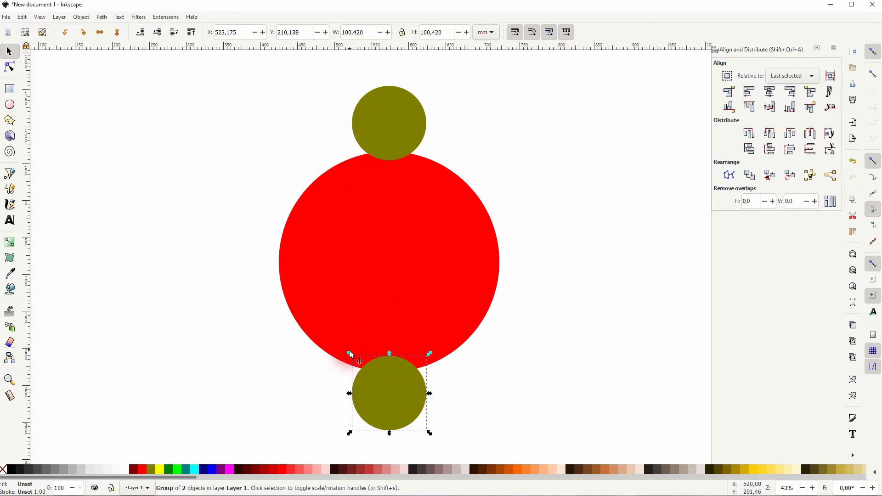
# Select both small circle groups and the large circle, and distribute their centres evenly in the vertical direction
pyautogui.moveTo(327, 75); pyautogui.dragTo(459, 174)
pyautogui.keyDown('shift'); pyautogui.click(374, 211); pyautogui.keyUp('shift')
pyautogui.click(789, 75)
pyautogui.click(508, 217)
pyautogui.click(790, 131)
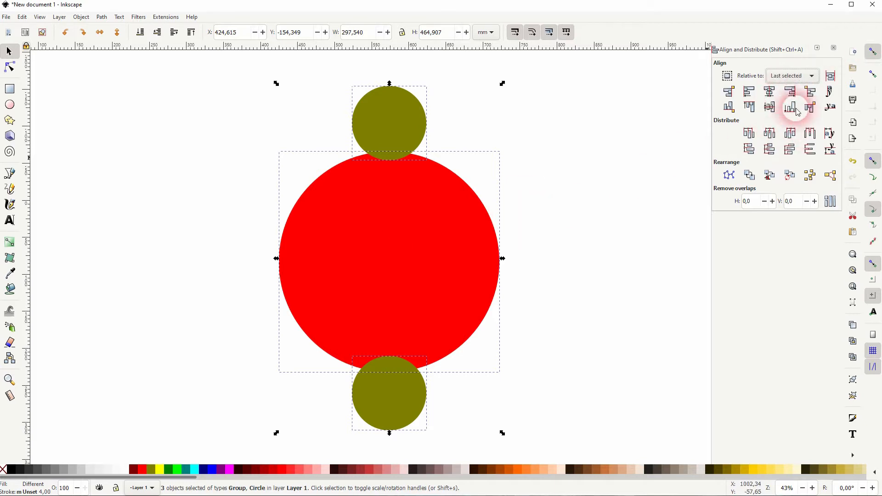
pyautogui.click(773, 94)
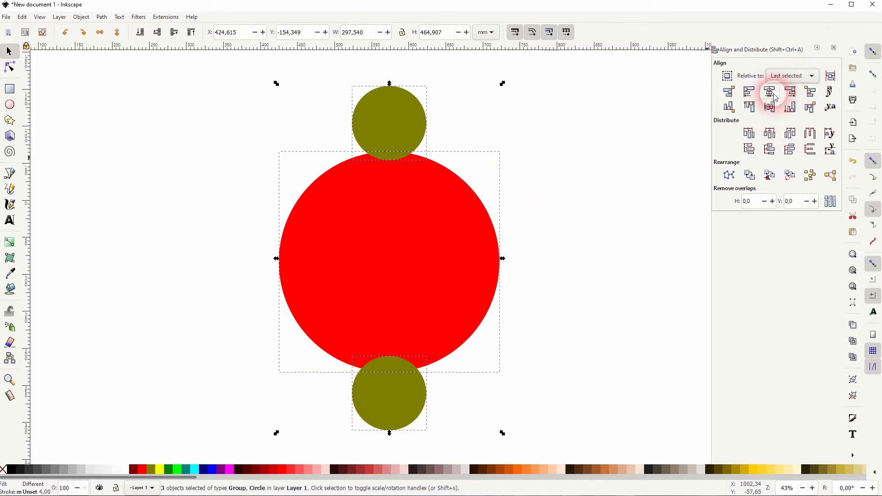
pyautogui.click(770, 149)
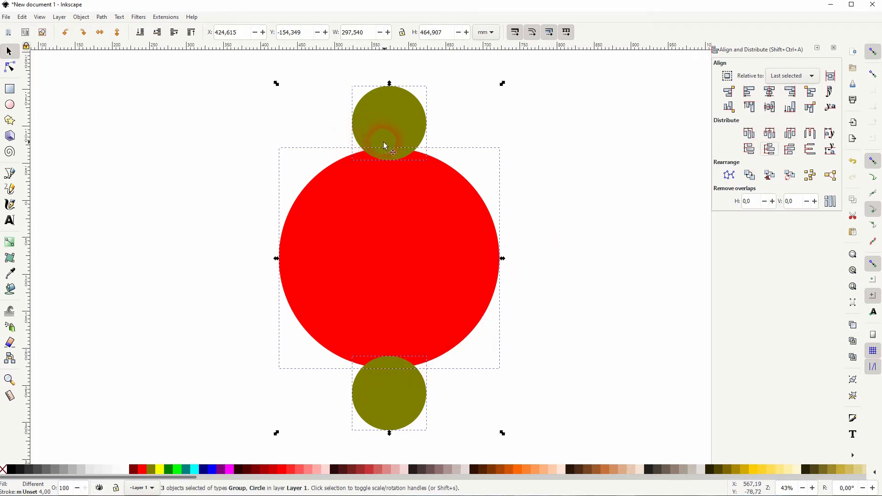
pyautogui.click(586, 289)
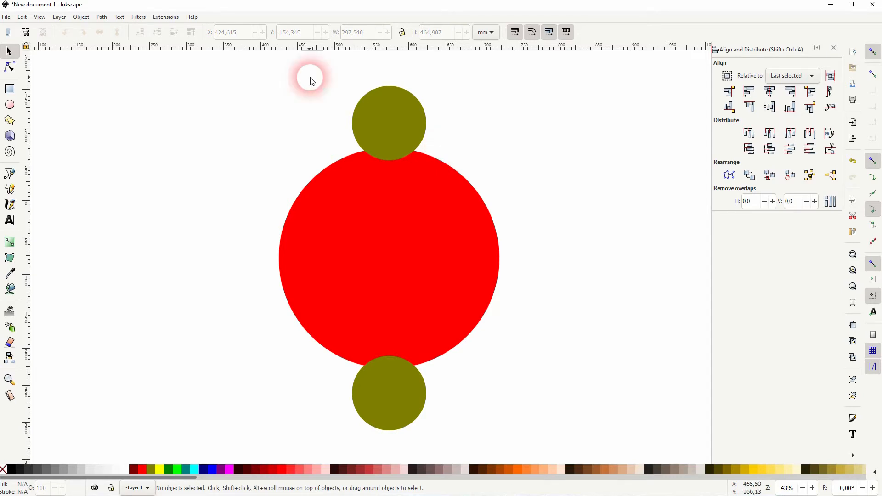
# Add duplicates of the two small groups at the large circle's left and right edges, and delete the surplus large circle
pyautogui.moveTo(231, 440); pyautogui.dragTo(573, 55)
pyautogui.click(424, 247)
pyautogui.moveTo(502, 85); pyautogui.dragTo(612, 395)
pyautogui.click(596, 246)
pyautogui.click(425, 266)
pyautogui.moveTo(423, 262); pyautogui.dragTo(142, 180)
pyautogui.press('Delete')
pyautogui.click(164, 171)
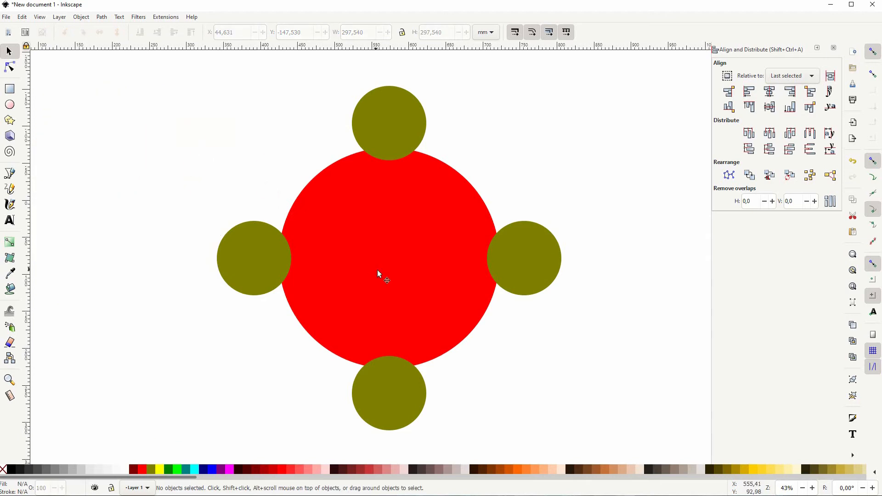
# Ungroup the upper circle pair and subtract its olive circle from the large red circle
pyautogui.click(343, 109)
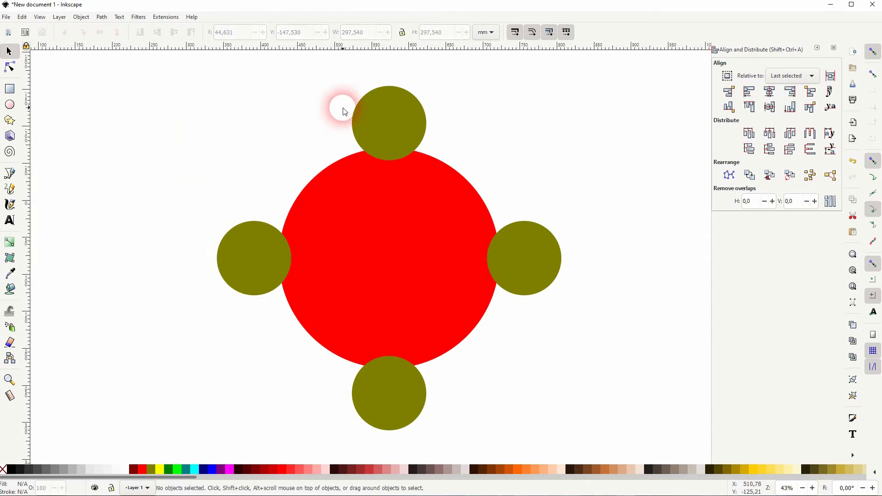
pyautogui.click(385, 129)
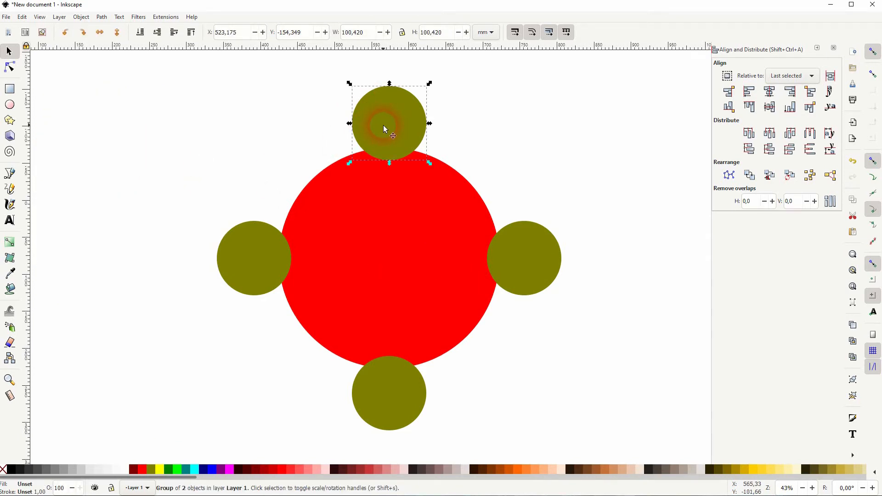
pyautogui.click(81, 17)
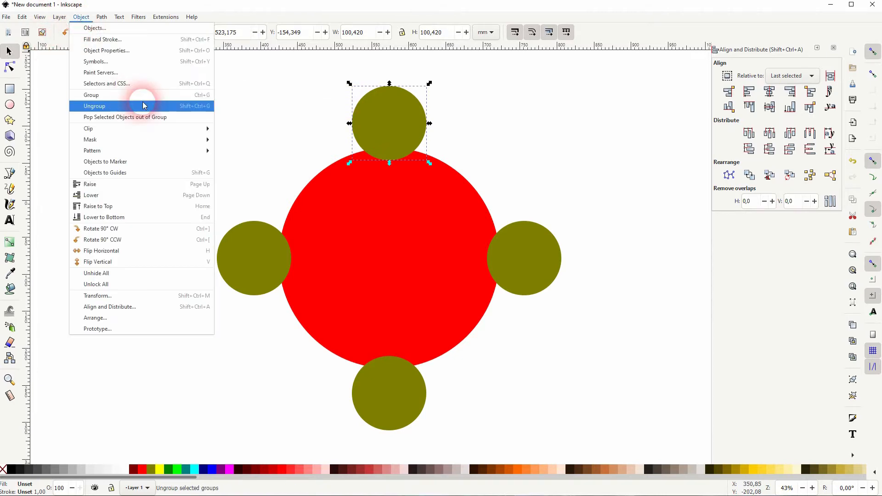
pyautogui.click(168, 106)
pyautogui.click(397, 156)
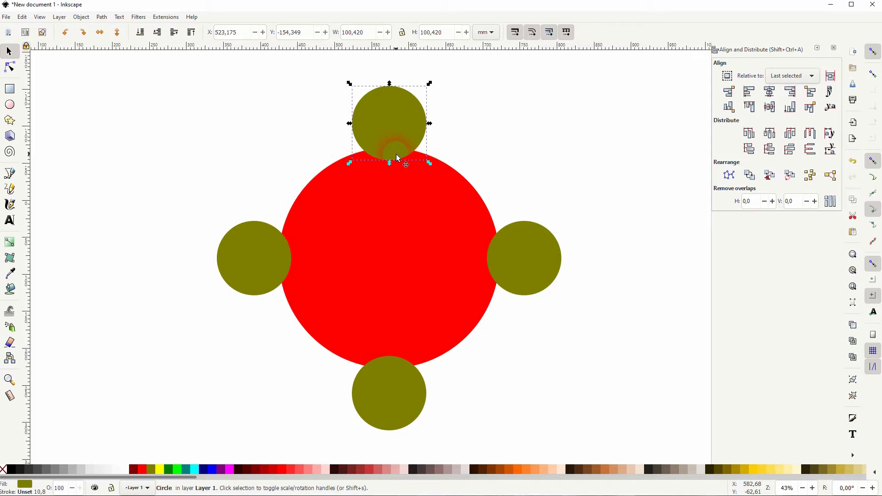
pyautogui.keyDown('shift'); pyautogui.click(391, 213); pyautogui.keyUp('shift')
pyautogui.click(102, 17)
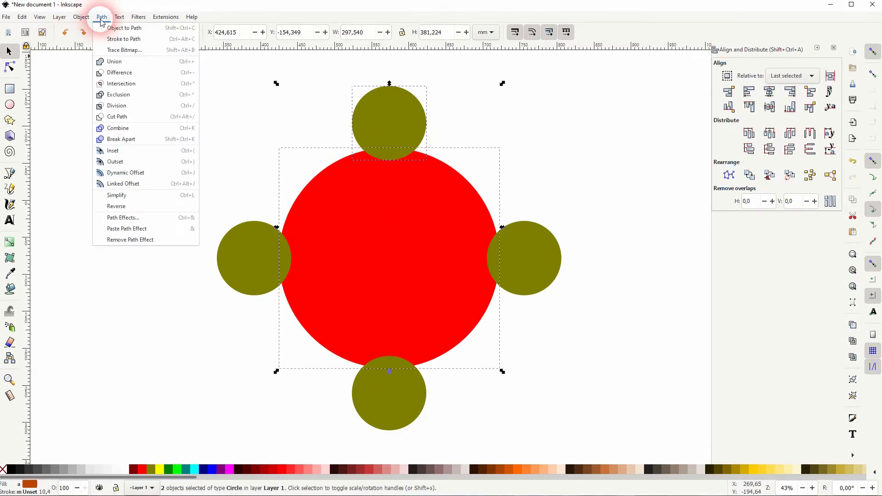
pyautogui.click(120, 73)
pyautogui.click(444, 158)
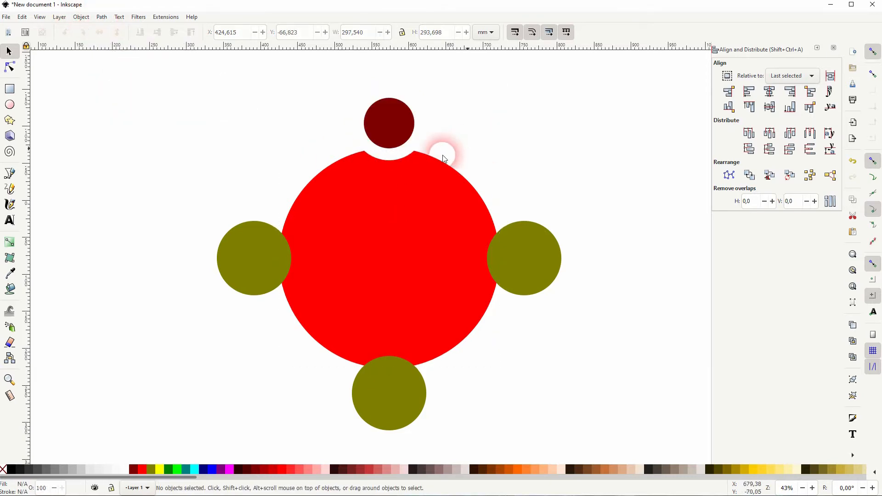
# Ungroup the lower circle pair and subtract its olive circle from the large red shape
pyautogui.moveTo(315, 445); pyautogui.dragTo(448, 337)
pyautogui.hotkey('ctrl', 'shift', 'g')
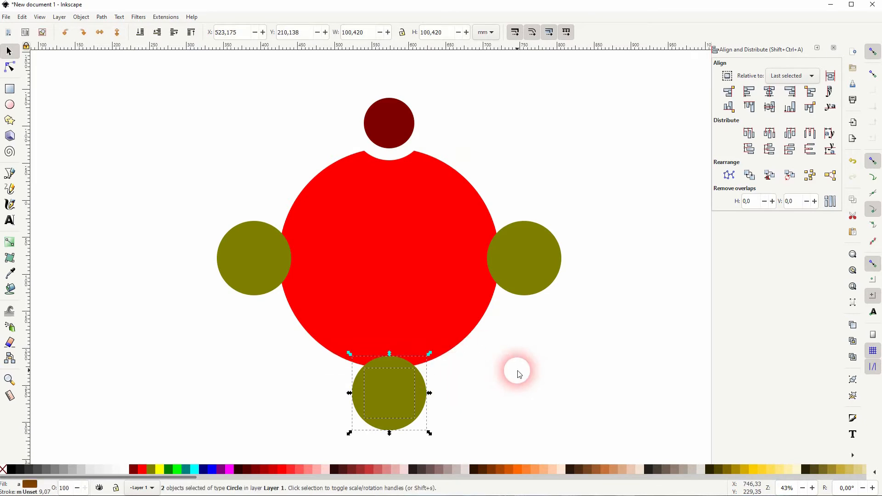
pyautogui.click(511, 389)
pyautogui.click(412, 380)
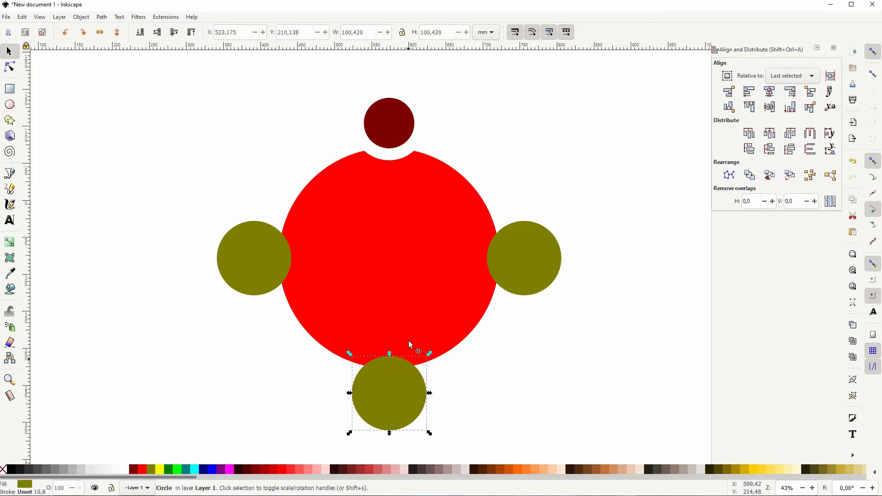
pyautogui.keyDown('shift'); pyautogui.click(419, 279); pyautogui.keyUp('shift')
pyautogui.click(102, 17)
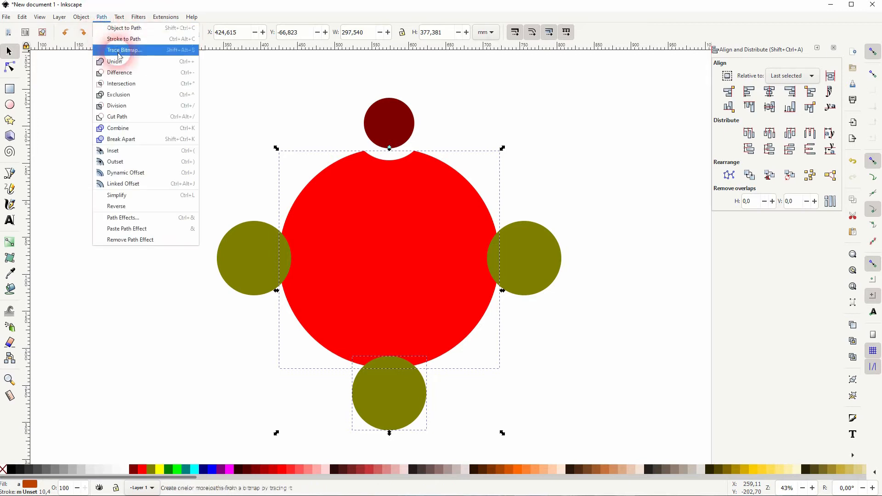
pyautogui.click(119, 72)
pyautogui.click(574, 204)
# Ungroup the circle pair on the large shape's right side and subtract its olive circle from the red shape
pyautogui.moveTo(566, 206); pyautogui.dragTo(476, 296)
pyautogui.hotkey('ctrl', 'shift', 'g')
pyautogui.click(567, 339)
pyautogui.click(501, 261)
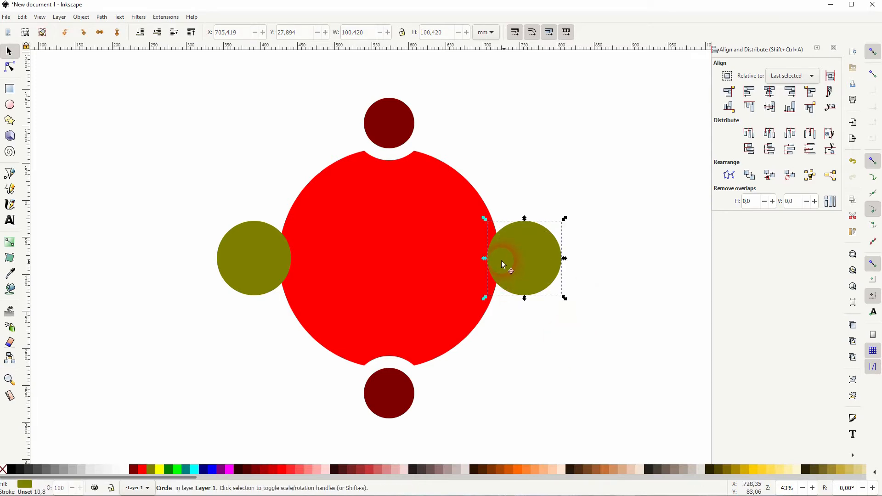
pyautogui.keyDown('shift'); pyautogui.click(404, 233); pyautogui.keyUp('shift')
pyautogui.click(102, 17)
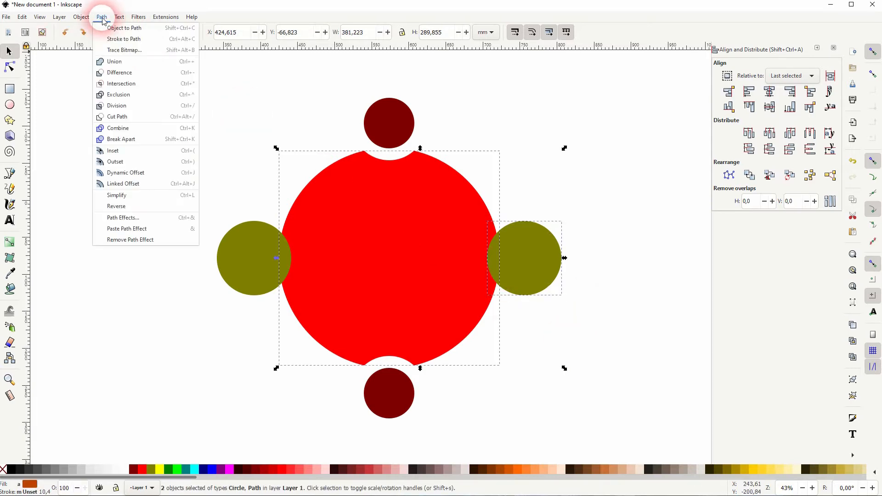
pyautogui.click(119, 64)
pyautogui.click(189, 175)
# Ungroup the circle pair on the large shape's left side and subtract its olive circle from the red shape
pyautogui.moveTo(183, 197); pyautogui.dragTo(307, 312)
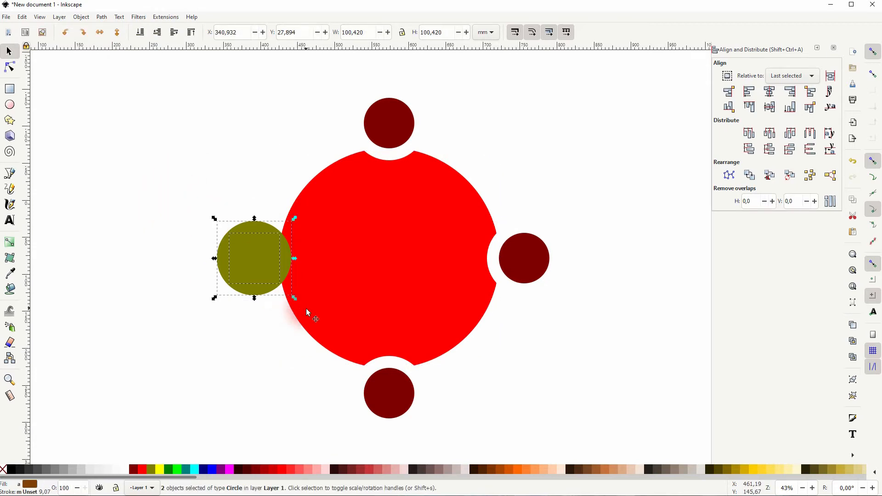
pyautogui.click(288, 368)
pyautogui.click(267, 277)
pyautogui.keyDown('shift'); pyautogui.click(353, 259); pyautogui.keyUp('shift')
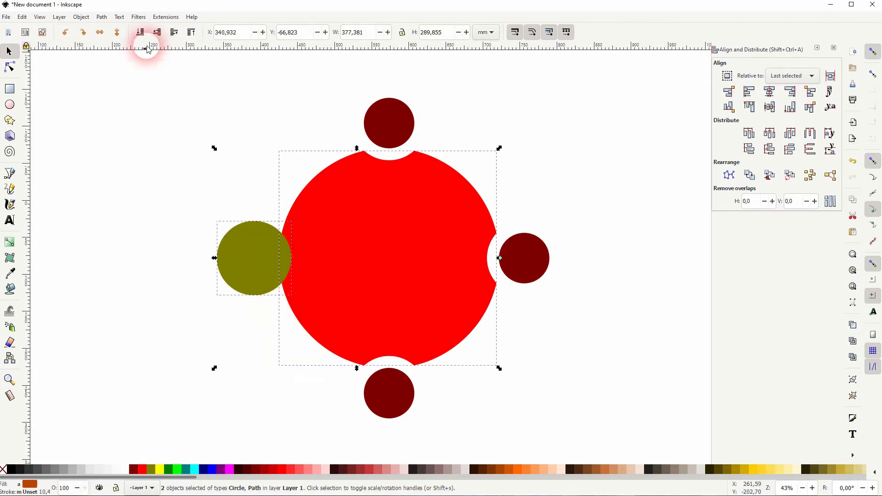
pyautogui.click(101, 17)
pyautogui.click(143, 74)
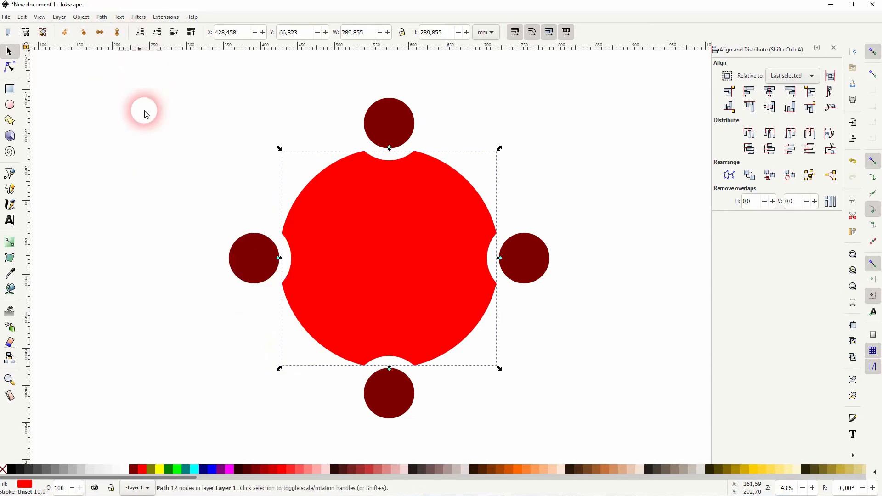
pyautogui.click(171, 347)
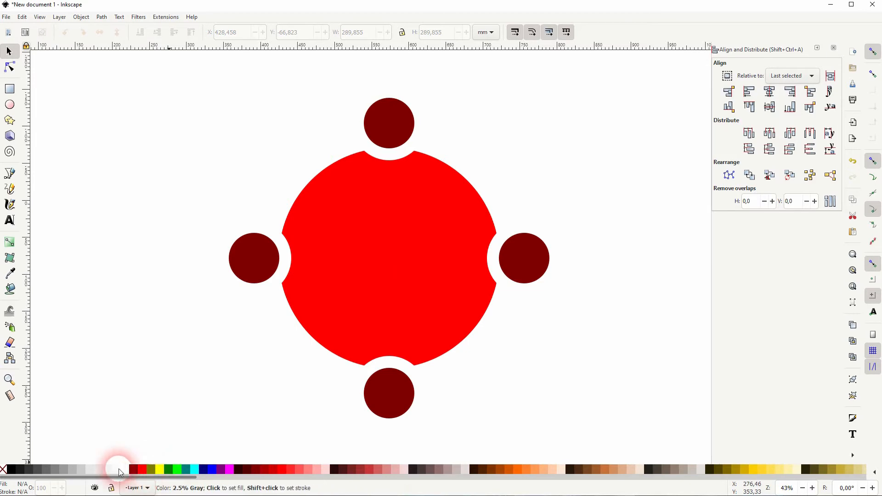
# Draw a circle about 193 mm in diameter, centred on the large notched red shape
pyautogui.click(11, 103)
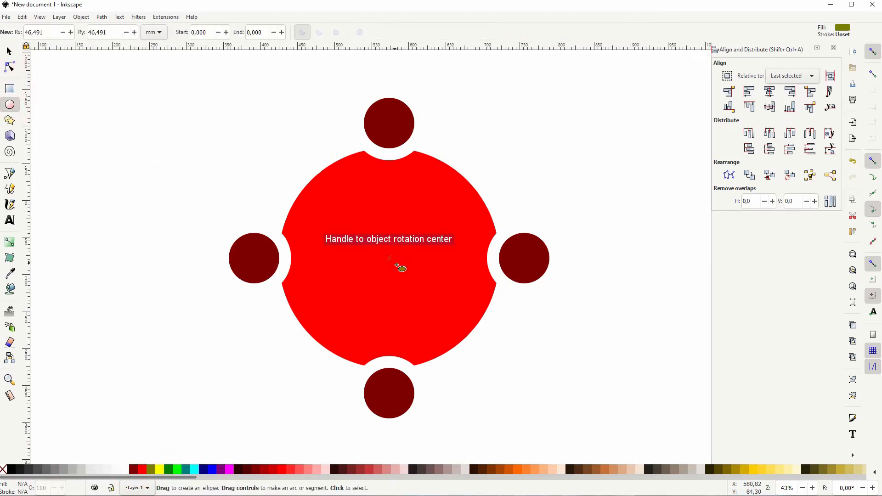
pyautogui.click(873, 56)
pyautogui.click(874, 55)
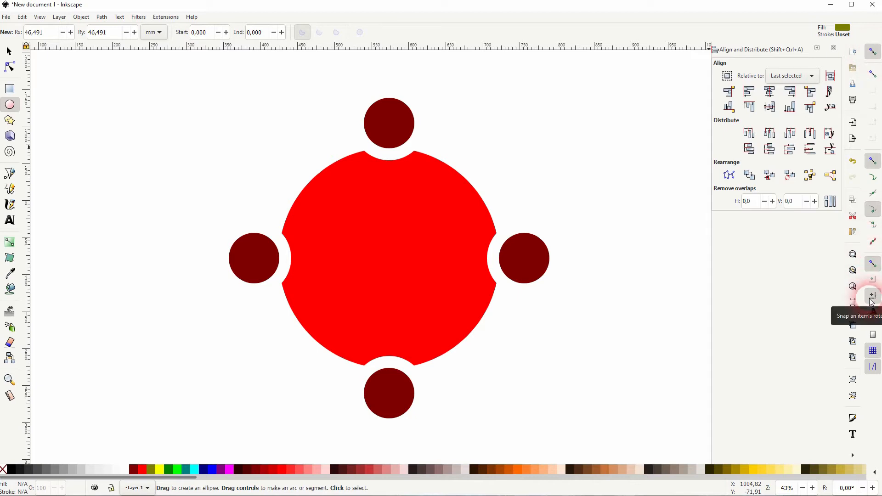
pyautogui.click(696, 298)
pyautogui.moveTo(391, 265); pyautogui.dragTo(464, 332)
pyautogui.click(10, 52)
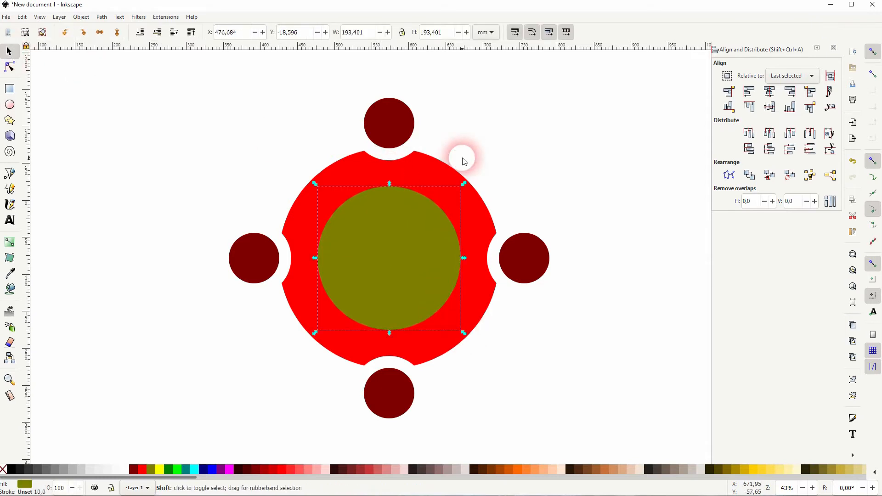
# Subtract the central olive circle from the red shape with Difference to leave a ring
pyautogui.keyDown('shift'); pyautogui.click(438, 174); pyautogui.keyUp('shift')
pyautogui.click(101, 17)
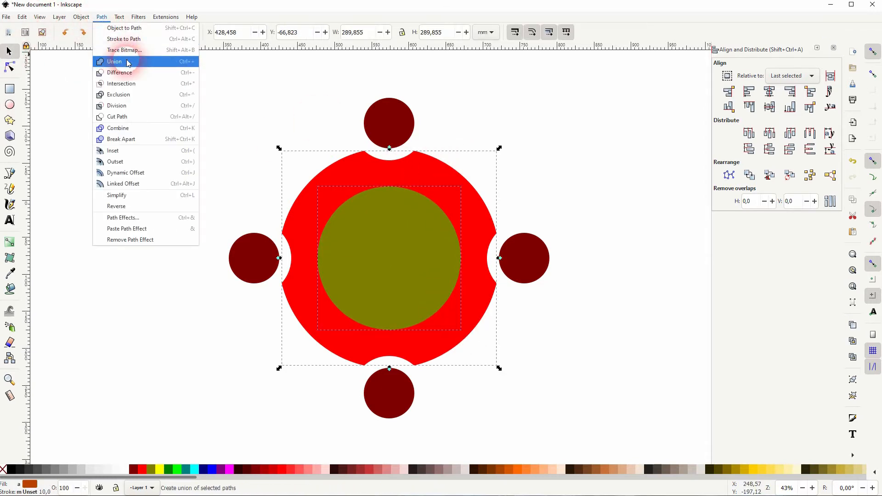
pyautogui.click(132, 74)
pyautogui.click(118, 301)
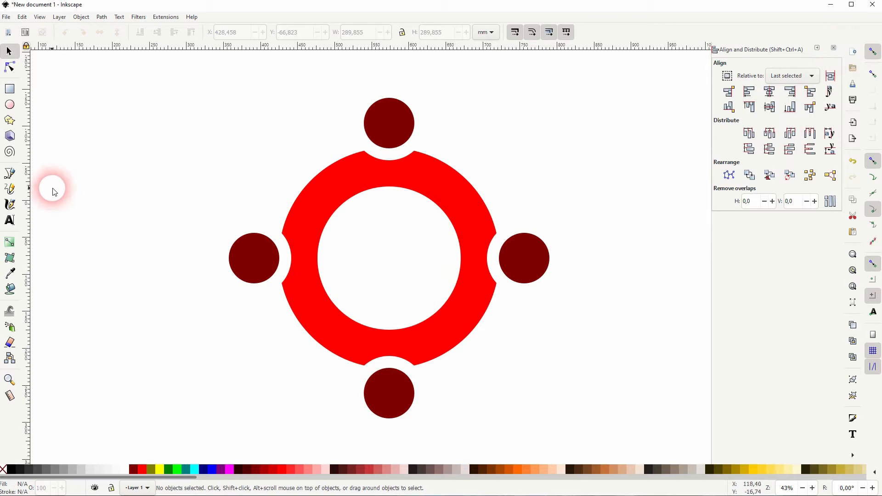
# Draw a straight horizontal line about 679 mm long across the ring and both side circles
pyautogui.click(9, 173)
pyautogui.click(164, 266)
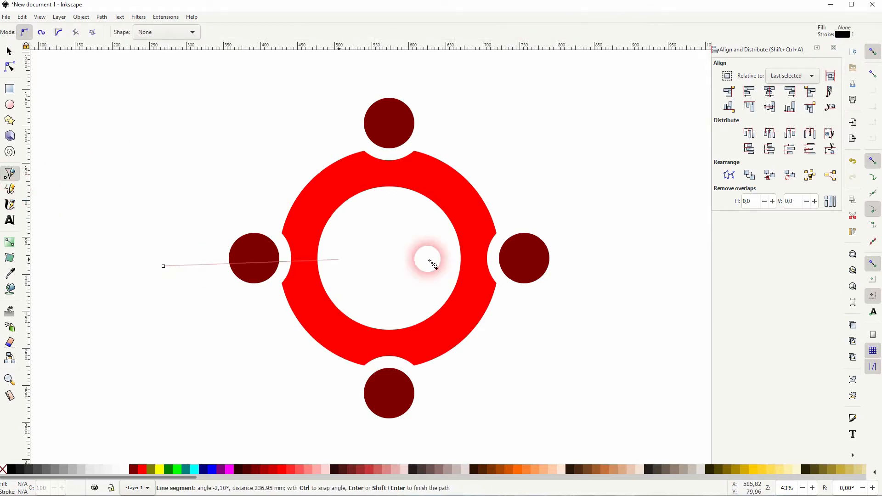
pyautogui.click(666, 266)
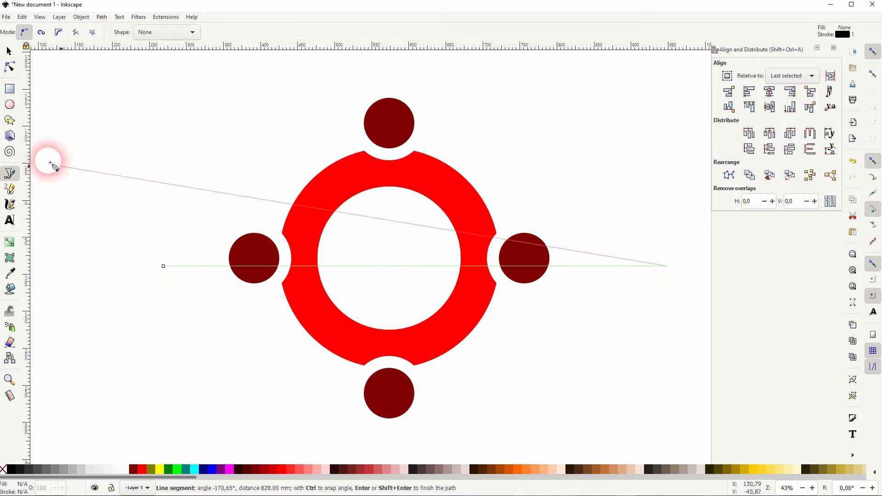
pyautogui.click(10, 51)
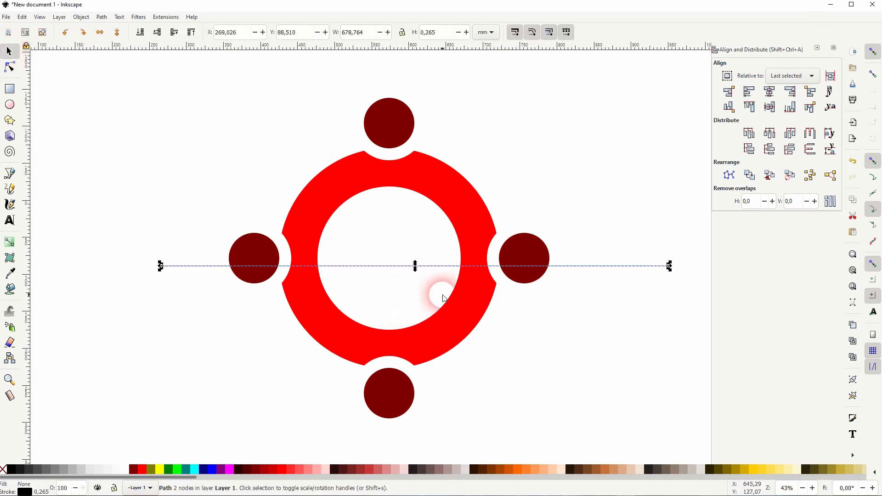
# Centre the line vertically on the red ring, aligning relative to the last selected object
pyautogui.keyDown('shift'); pyautogui.click(490, 294); pyautogui.keyUp('shift')
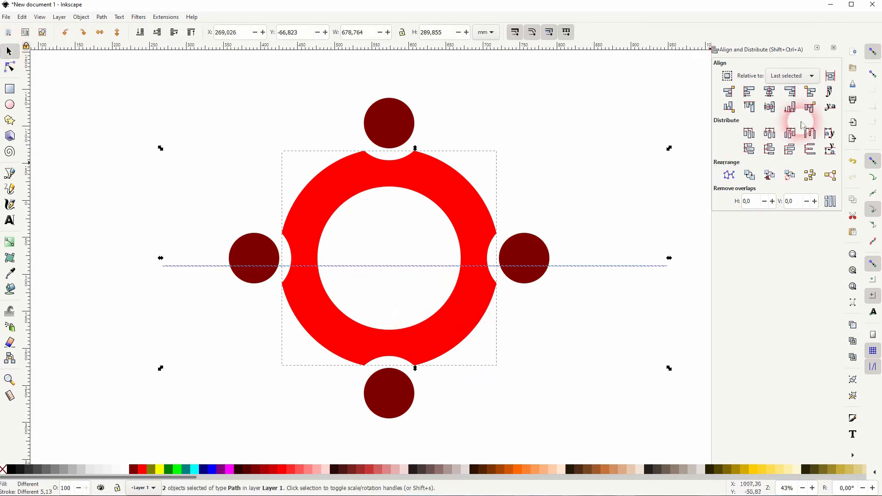
pyautogui.click(778, 108)
pyautogui.click(792, 75)
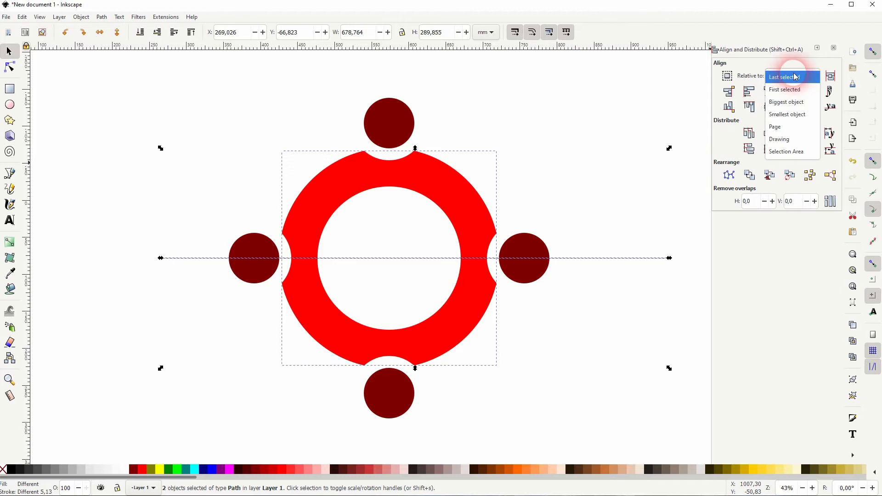
pyautogui.click(624, 192)
pyautogui.click(395, 276)
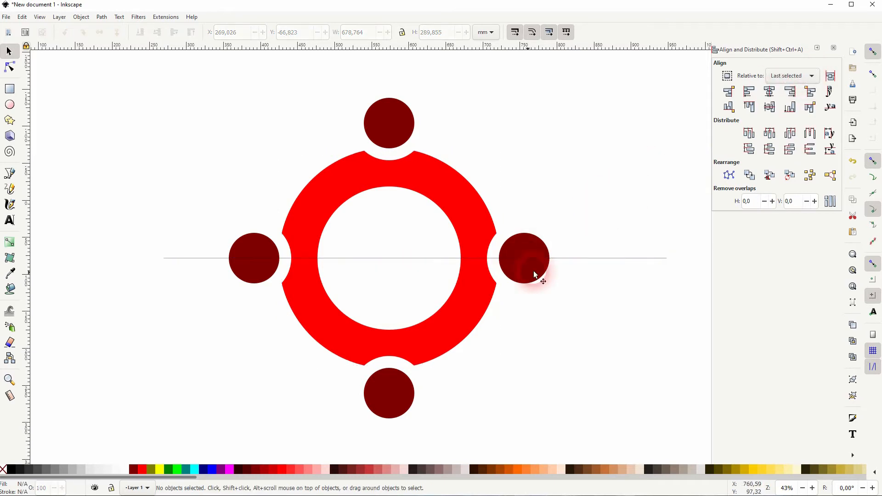
# Set the horizontal line's stroke width to 10 mm
pyautogui.click(570, 258)
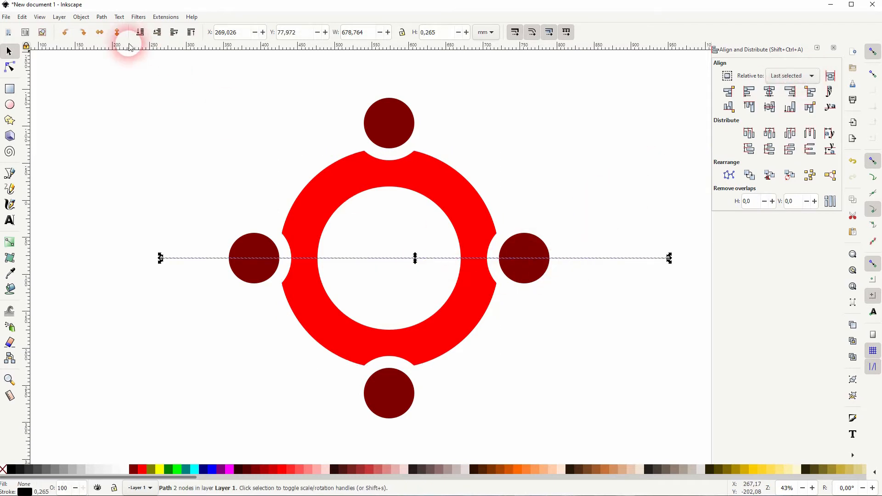
pyautogui.click(81, 17)
pyautogui.click(98, 40)
pyautogui.click(787, 205)
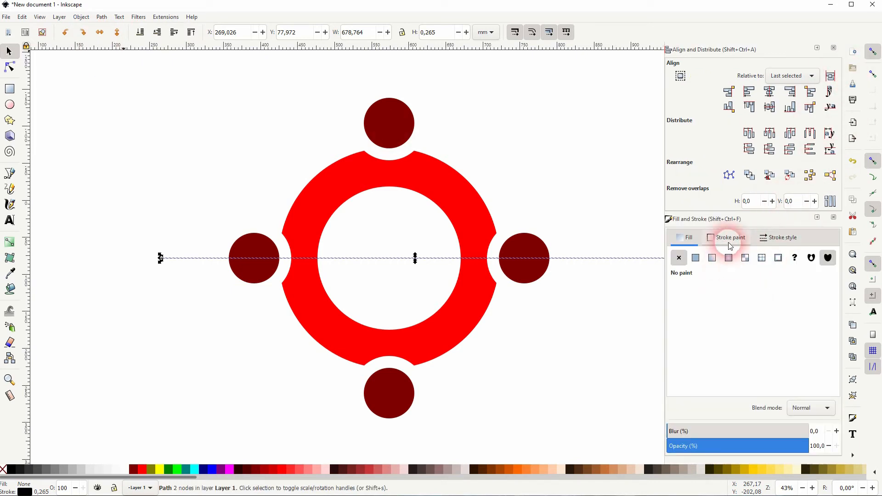
pyautogui.click(728, 238)
pyautogui.click(779, 237)
pyautogui.tripleClick(705, 258)
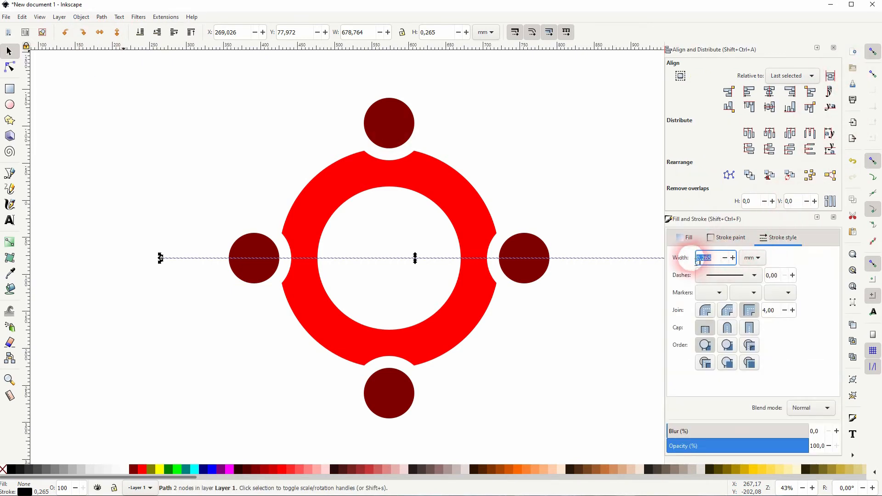
pyautogui.write('20')
pyautogui.press('Return')
pyautogui.moveTo(719, 258); pyautogui.dragTo(696, 260)
pyautogui.write('10')
pyautogui.press('Return')
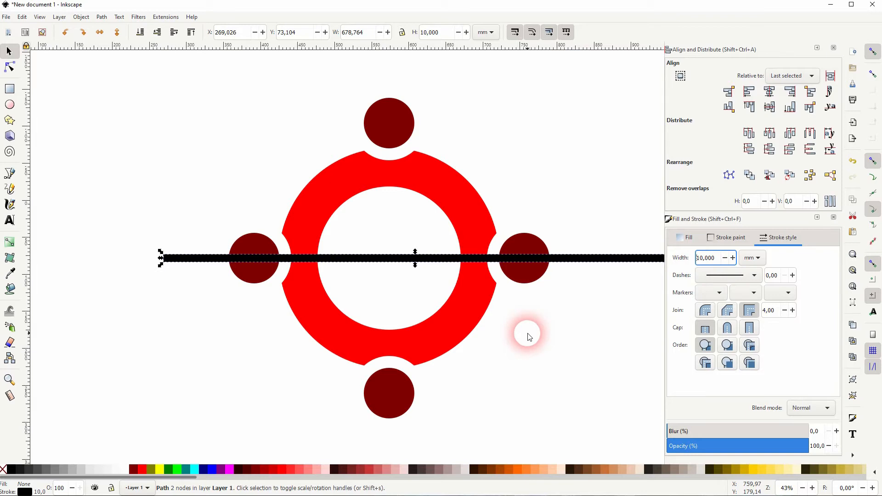
# Try to subtract the horizontal line from the red ring without converting its stroke, and undo the subtraction
pyautogui.keyDown('shift'); pyautogui.click(330, 201); pyautogui.keyUp('shift')
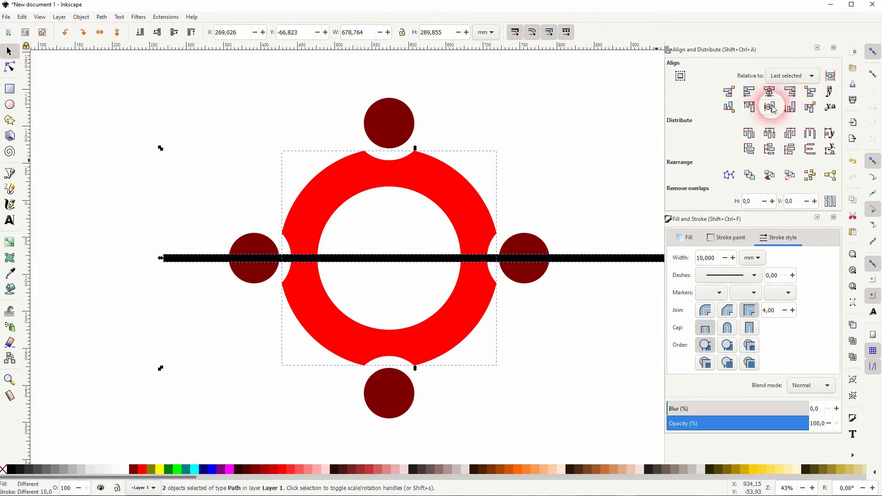
pyautogui.click(575, 212)
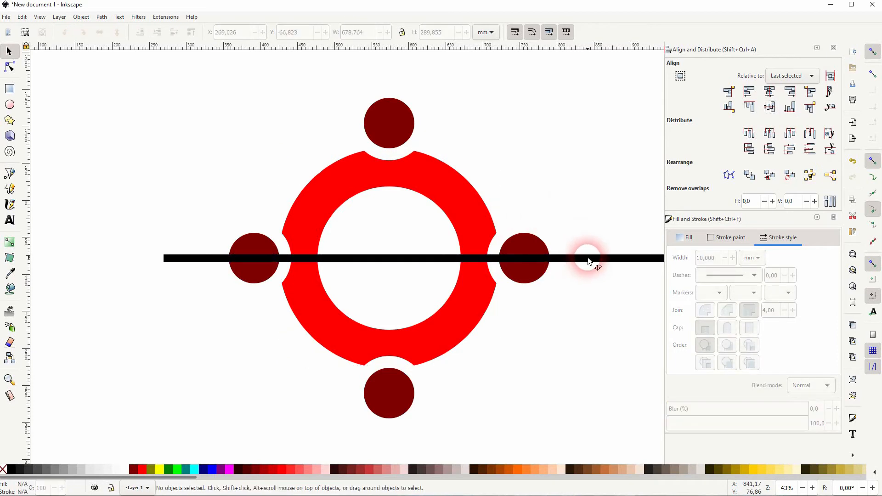
pyautogui.click(588, 259)
pyautogui.keyDown('shift'); pyautogui.click(458, 220); pyautogui.keyUp('shift')
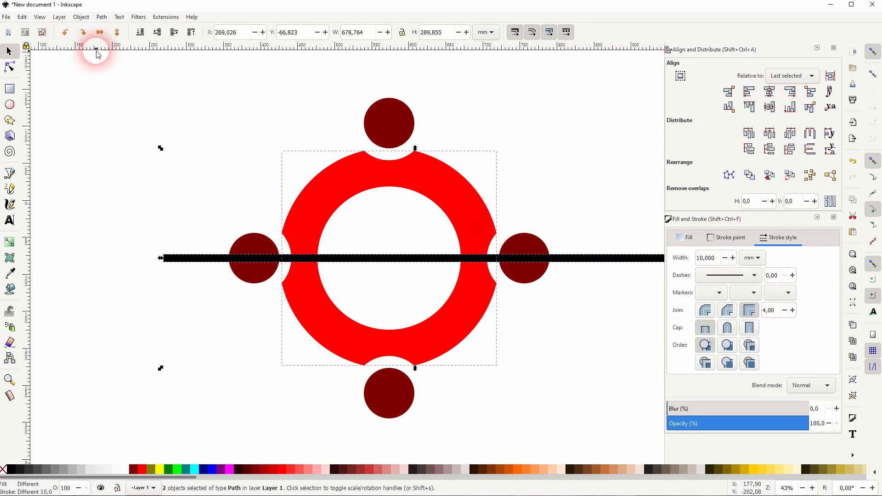
pyautogui.click(102, 17)
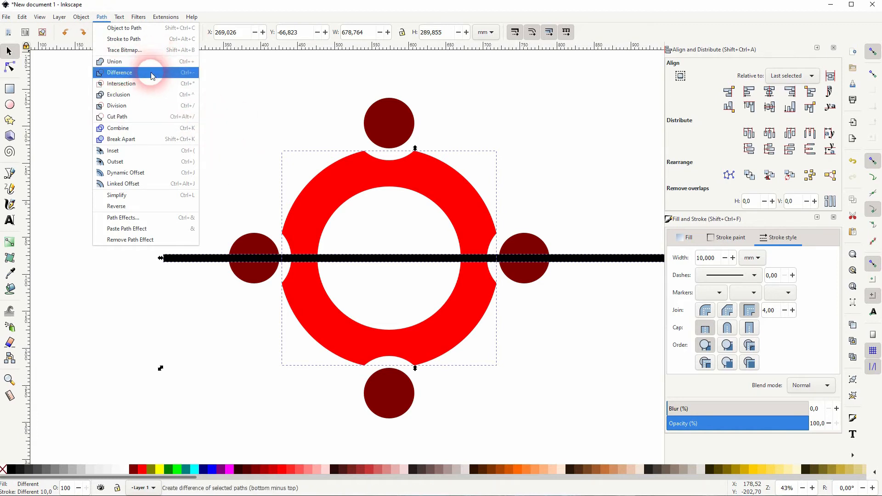
pyautogui.click(138, 73)
pyautogui.click(225, 139)
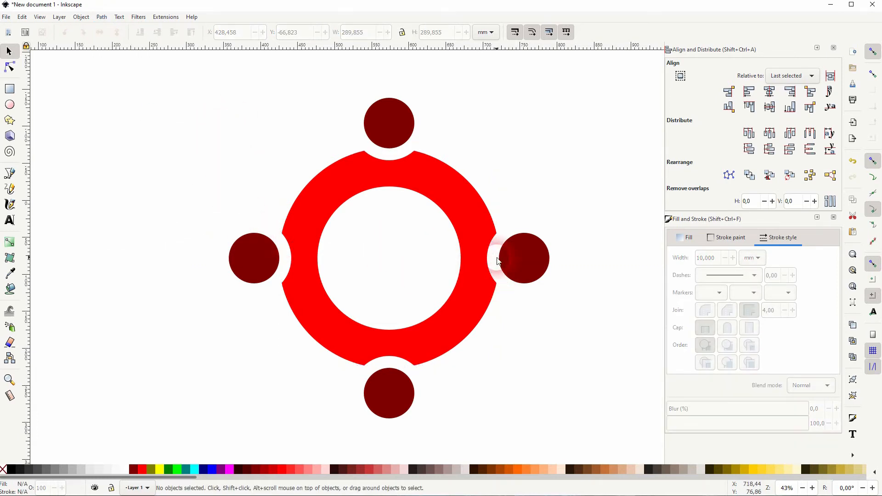
pyautogui.hotkey('ctrl', 'z')
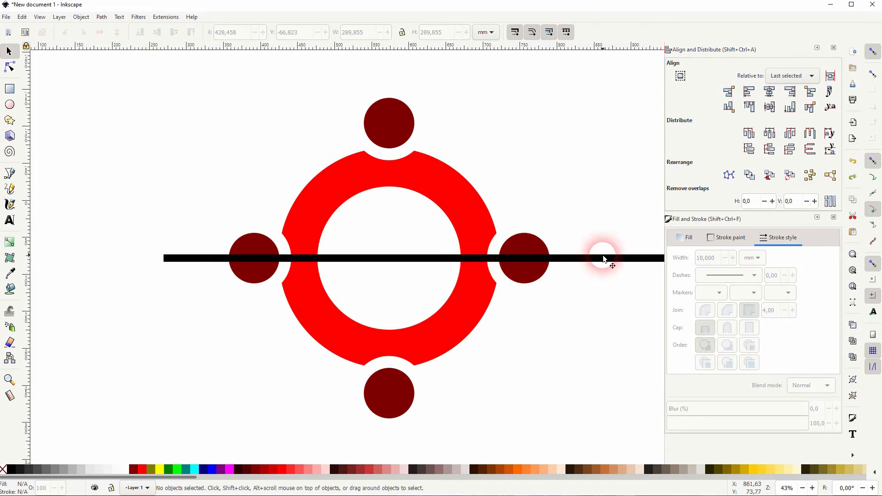
# Convert the horizontal line's stroke to a path and subtract it from the red ring
pyautogui.click(604, 259)
pyautogui.click(101, 17)
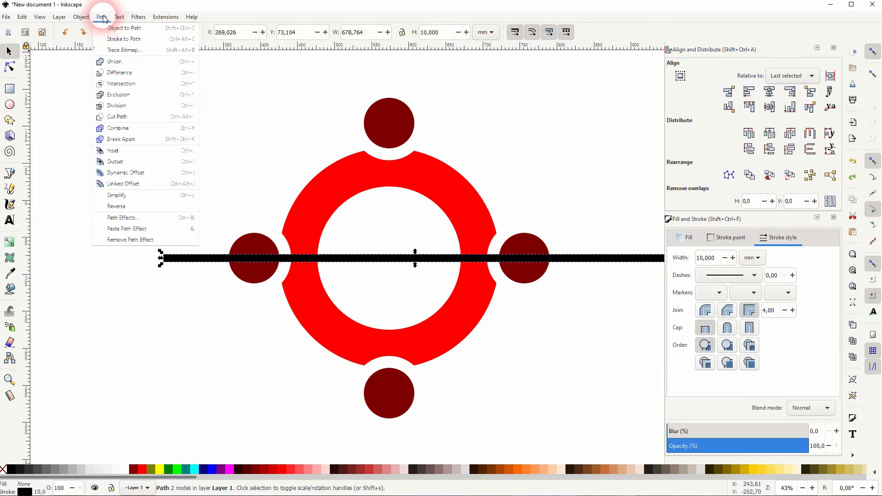
pyautogui.click(124, 40)
pyautogui.keyDown('shift'); pyautogui.click(327, 199); pyautogui.keyUp('shift')
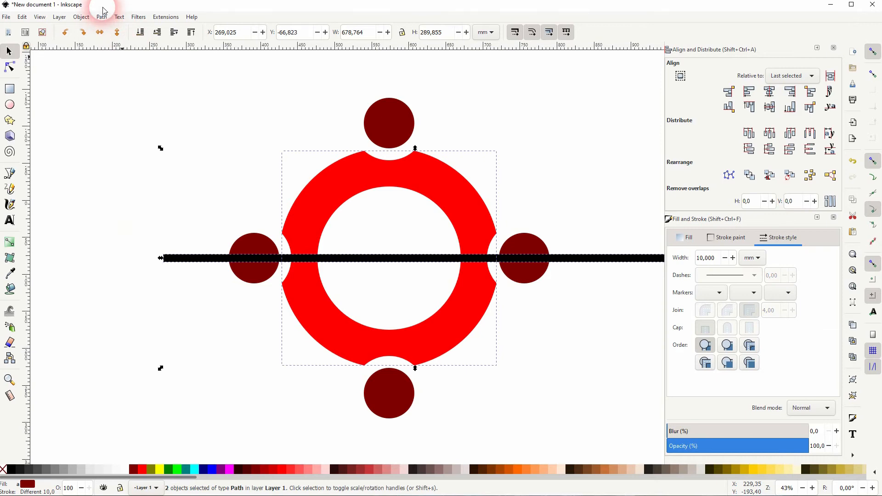
pyautogui.click(104, 18)
pyautogui.click(122, 74)
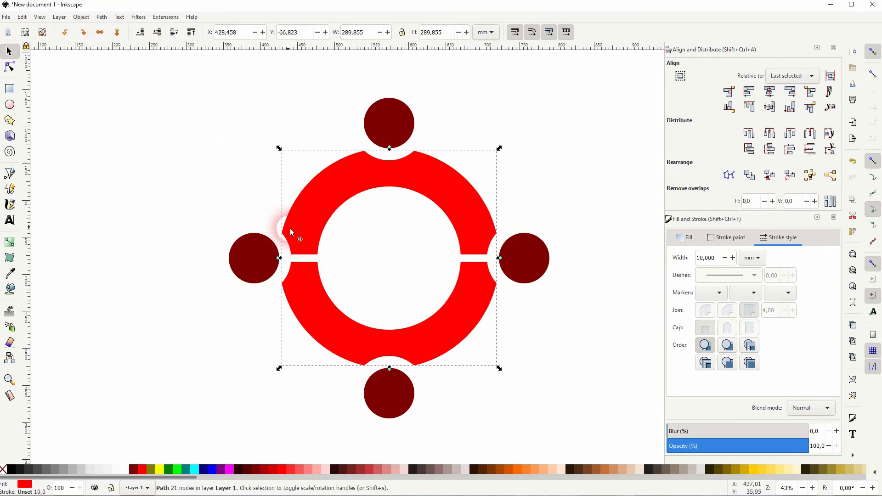
pyautogui.click(567, 181)
# Break the split red ring apart into separate upper and lower pieces
pyautogui.click(471, 247)
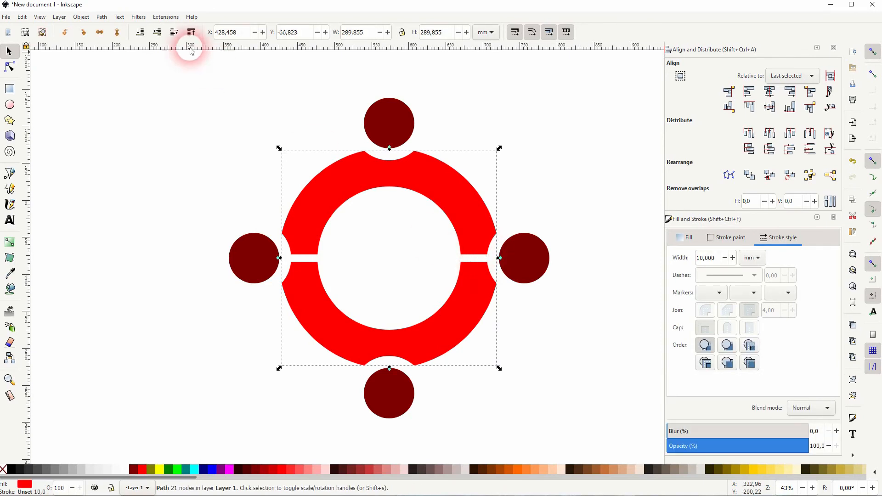
pyautogui.click(102, 17)
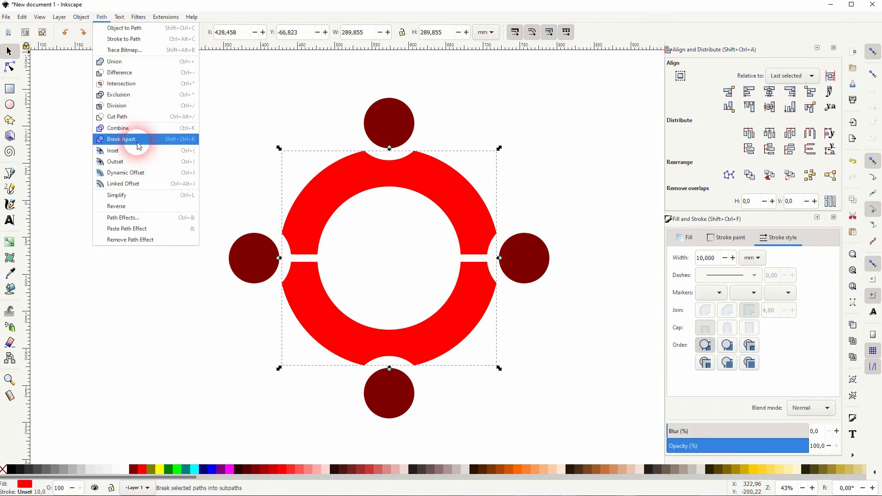
pyautogui.click(119, 139)
pyautogui.click(173, 170)
pyautogui.moveTo(310, 189); pyautogui.dragTo(195, 143)
pyautogui.hotkey('ctrl', 'z')
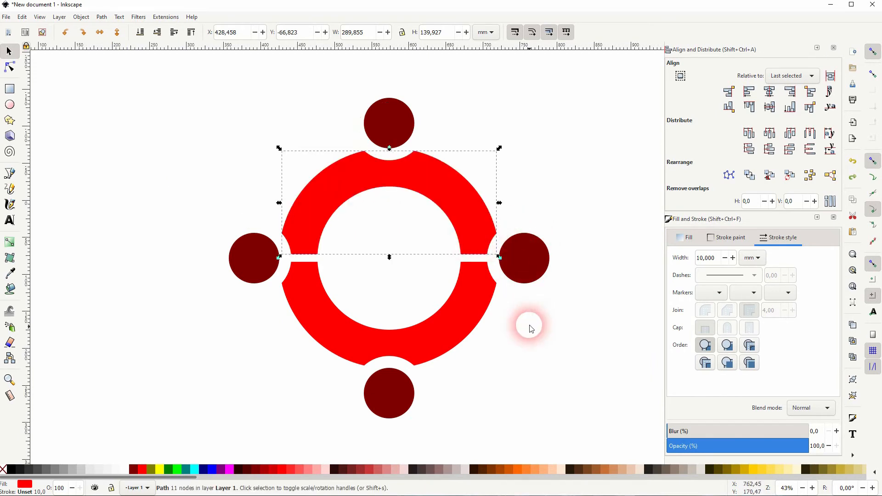
pyautogui.click(423, 274)
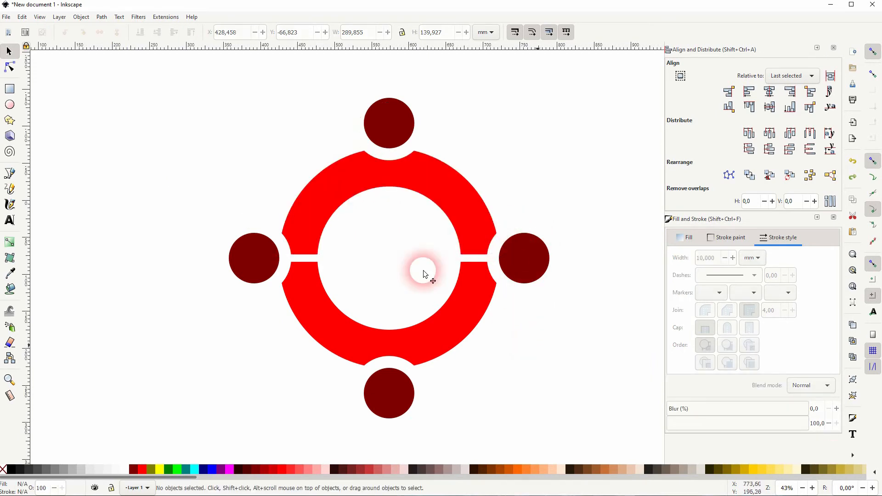
# Draw a vertical line about 487 mm long through the ring's centre and set its stroke width to 10 mm
pyautogui.click(11, 174)
pyautogui.click(390, 432)
pyautogui.click(9, 51)
pyautogui.moveTo(712, 259); pyautogui.dragTo(687, 261)
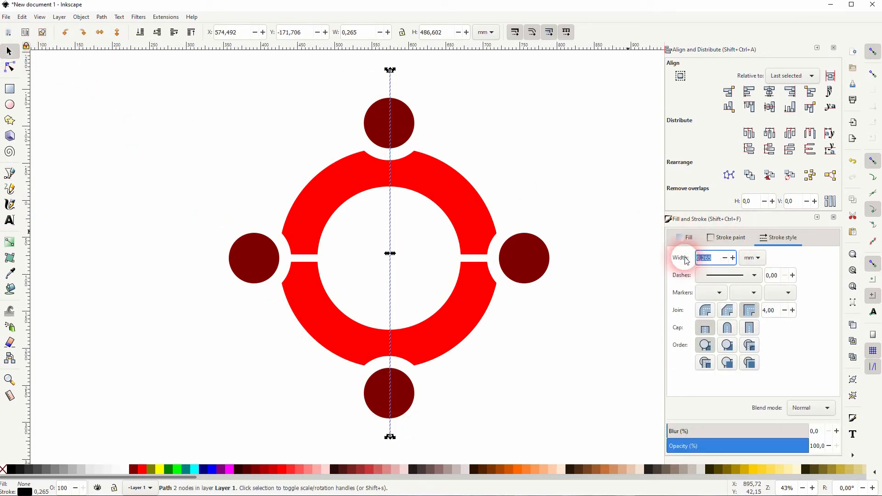
pyautogui.press('Return')
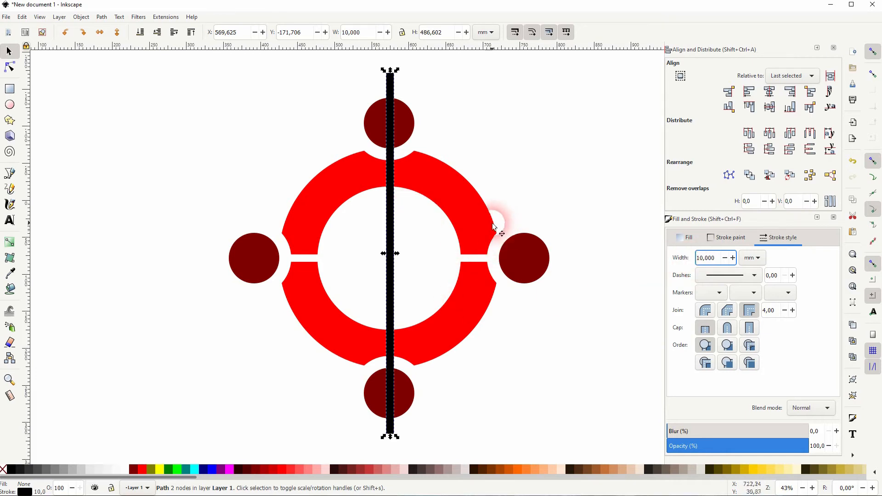
# Centre the vertical line horizontally on the upper half of the ring
pyautogui.keyDown('shift'); pyautogui.click(466, 211); pyautogui.keyUp('shift')
pyautogui.click(764, 96)
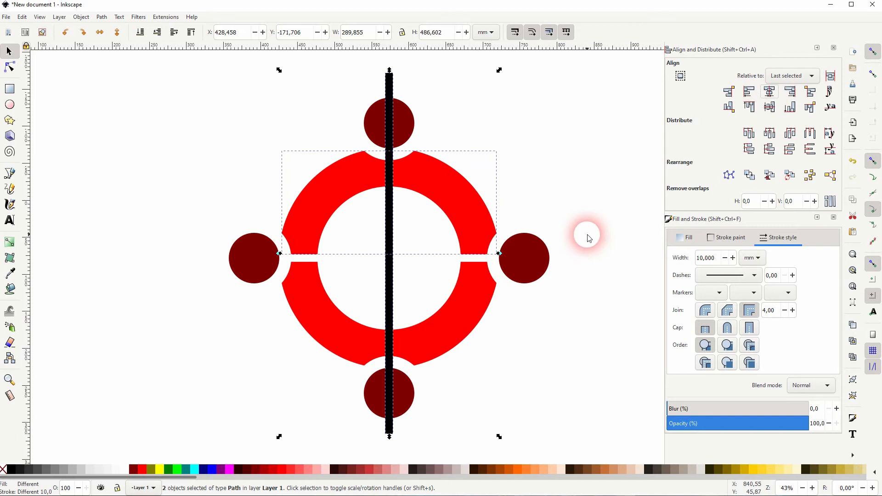
pyautogui.click(576, 216)
# Convert the vertical line's stroke to a path
pyautogui.click(392, 216)
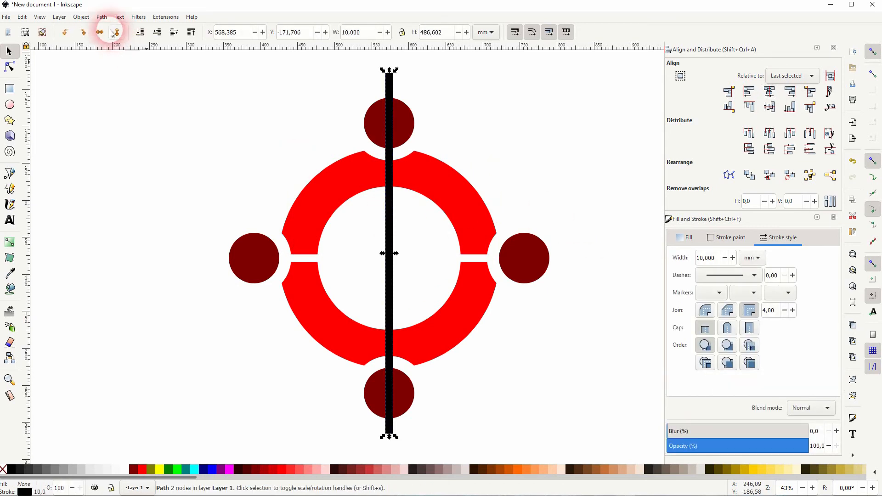
pyautogui.click(101, 17)
pyautogui.click(120, 35)
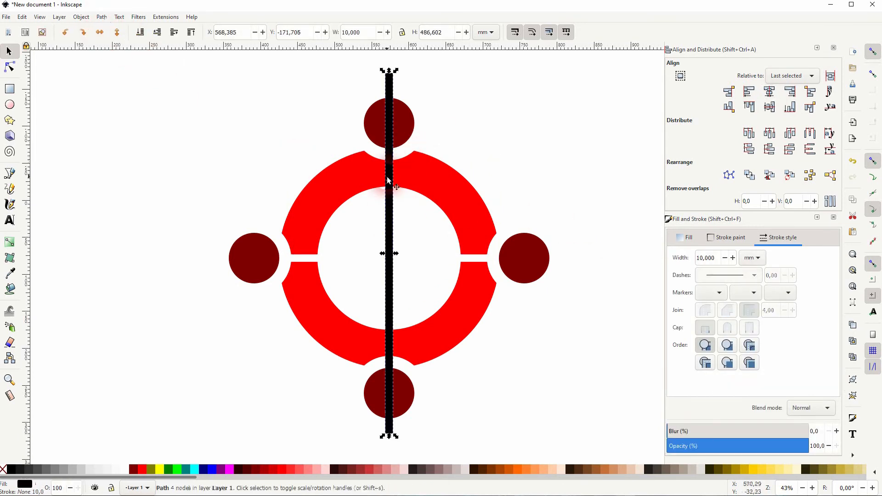
pyautogui.hotkey('ctrl', 'g')
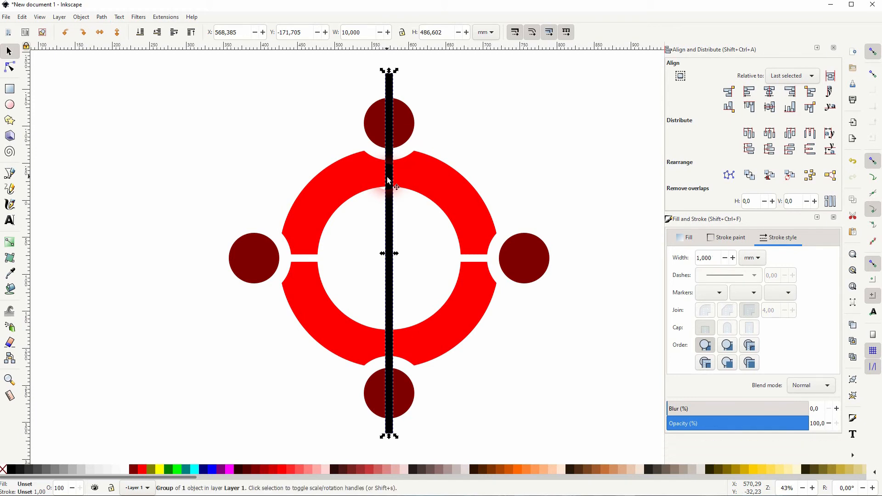
pyautogui.hotkey('ctrl', 'z')
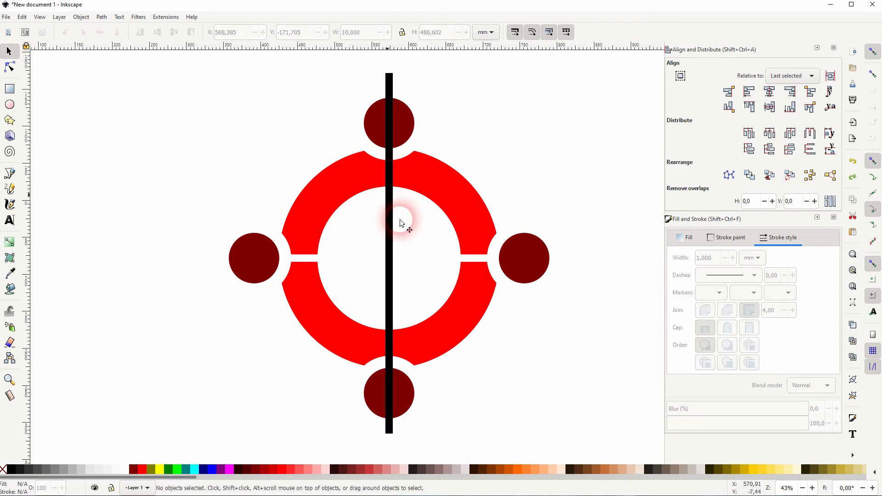
# Duplicate the vertical black bar in place and subtract the copy from the upper half of the red ring
pyautogui.click(390, 205)
pyautogui.hotkey('ctrl', 'd')
pyautogui.moveTo(388, 225); pyautogui.dragTo(174, 217)
pyautogui.hotkey('ctrl', 'z')
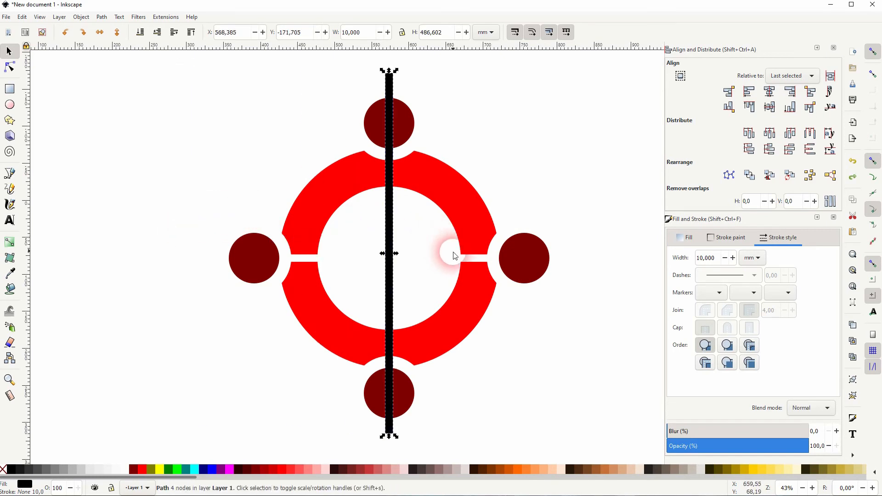
pyautogui.keyDown('shift'); pyautogui.click(449, 198); pyautogui.keyUp('shift')
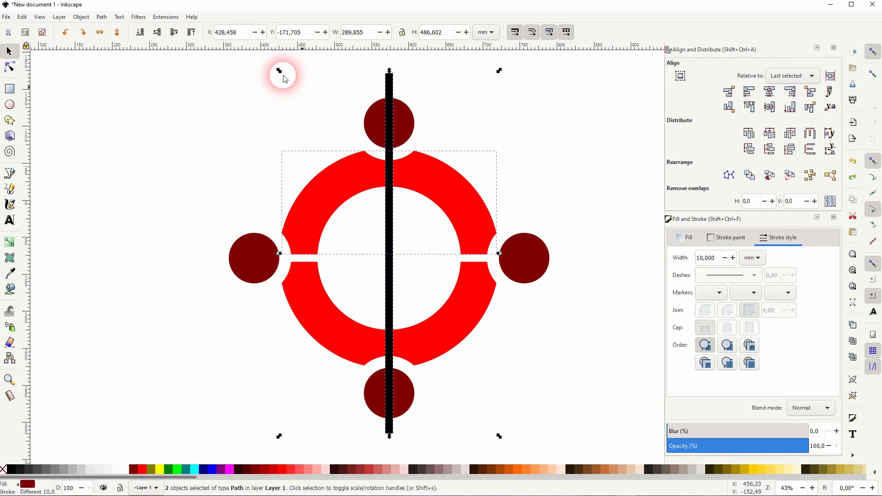
pyautogui.click(102, 17)
pyautogui.click(131, 74)
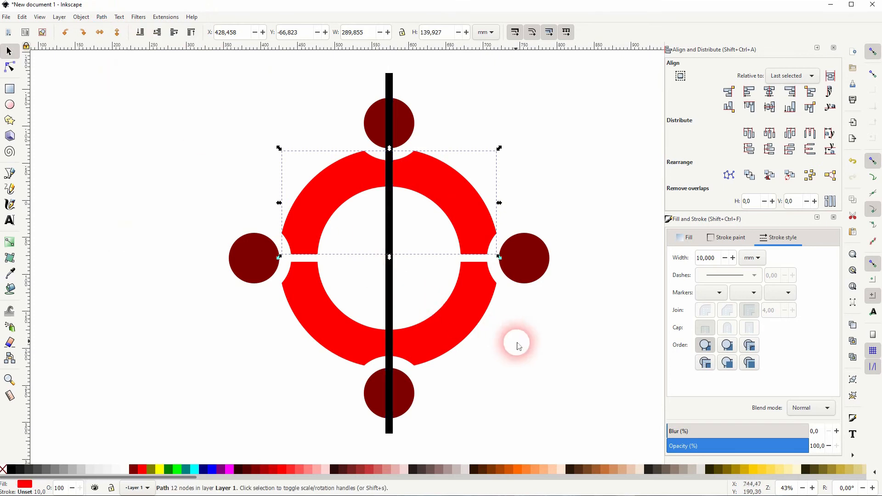
# Subtract the remaining vertical black bar from the lower half of the red ring
pyautogui.click(403, 312)
pyautogui.click(391, 312)
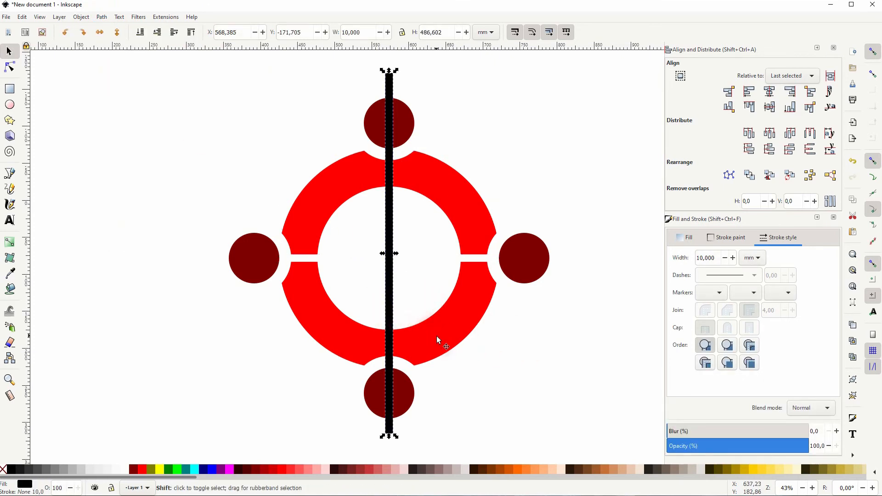
pyautogui.keyDown('shift'); pyautogui.click(436, 335); pyautogui.keyUp('shift')
pyautogui.click(101, 17)
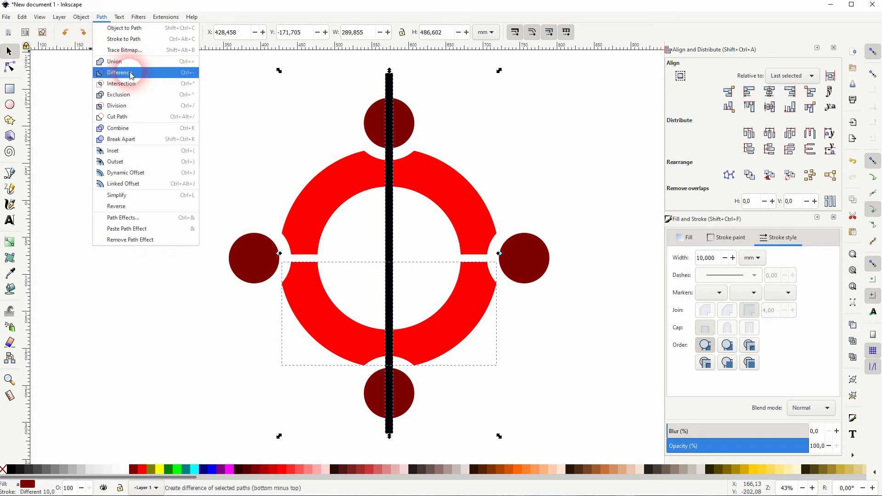
pyautogui.click(131, 73)
# Break the lower and upper ring halves apart into separate left and right quarter segments
pyautogui.click(101, 17)
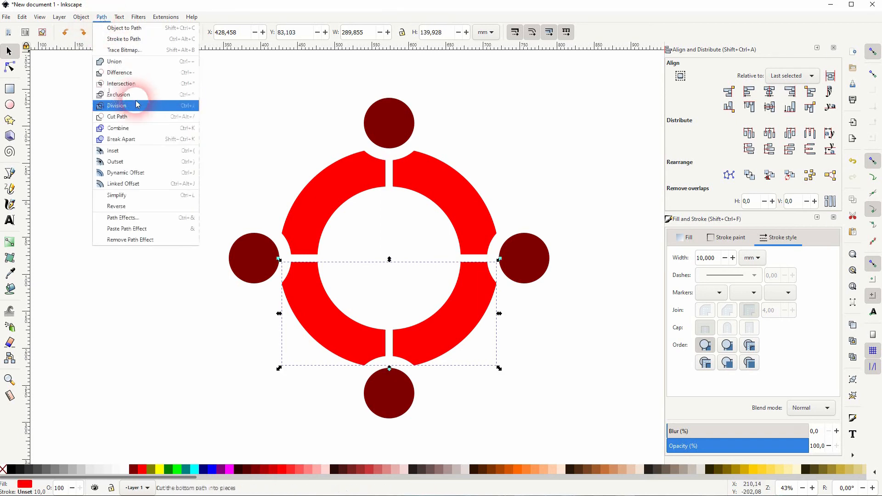
pyautogui.click(144, 143)
pyautogui.click(264, 173)
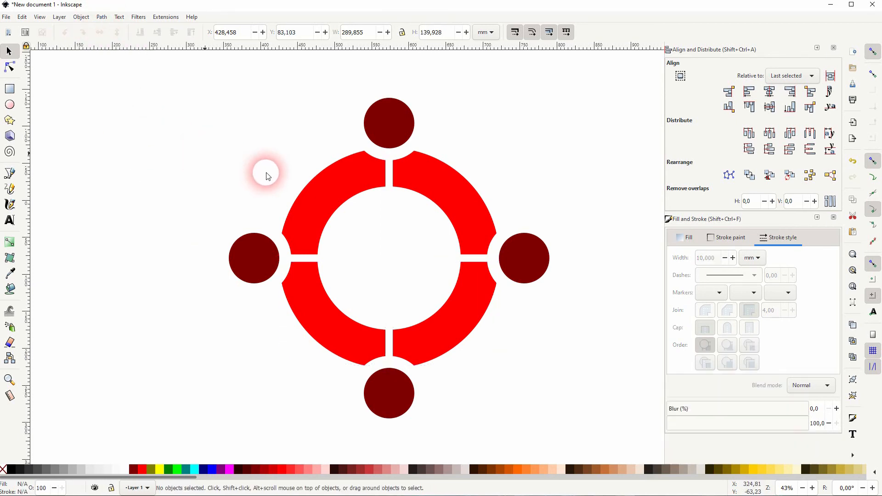
pyautogui.click(353, 175)
pyautogui.click(101, 17)
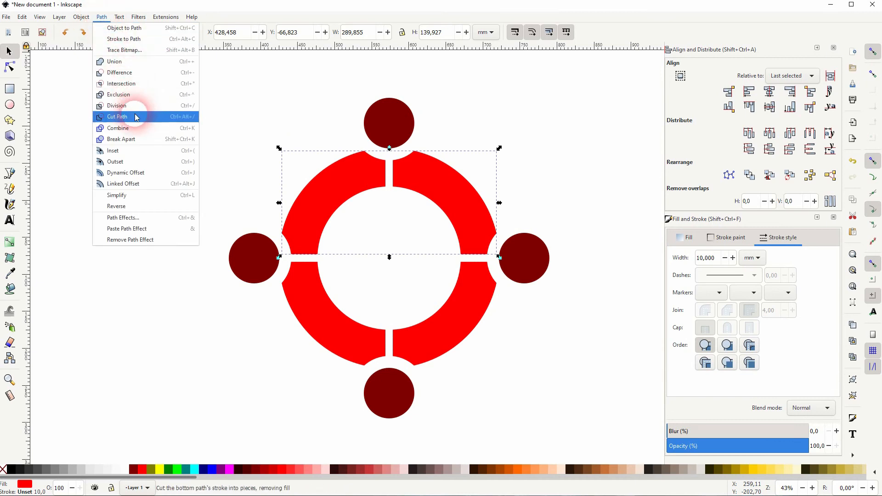
pyautogui.click(139, 140)
pyautogui.click(558, 174)
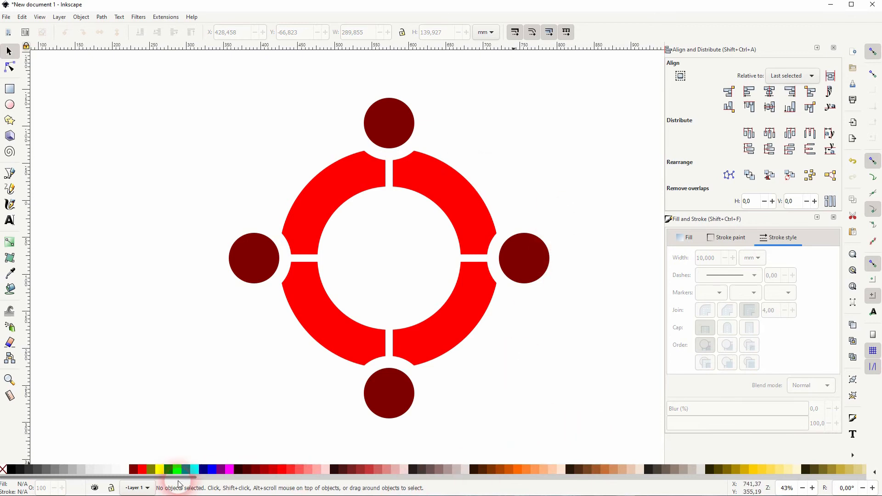
# Fill the left circle and the upper-right ring segment with dark teal #006680
pyautogui.moveTo(177, 482); pyautogui.dragTo(579, 488)
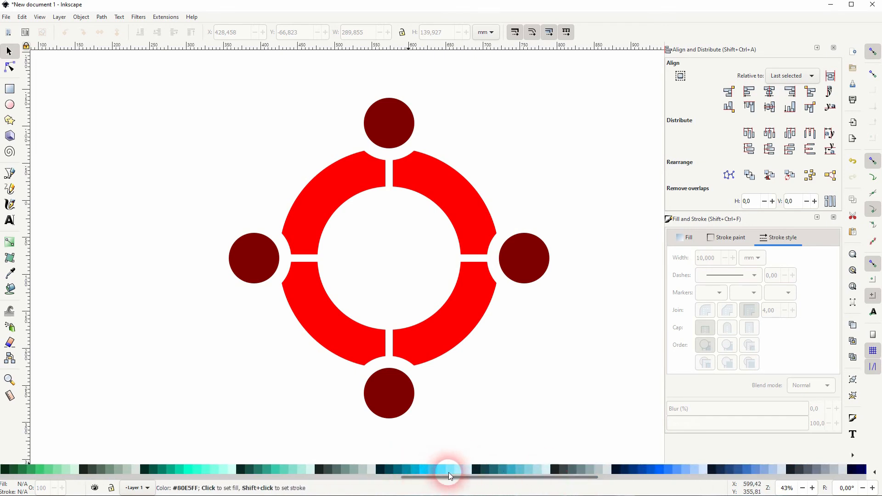
pyautogui.click(248, 257)
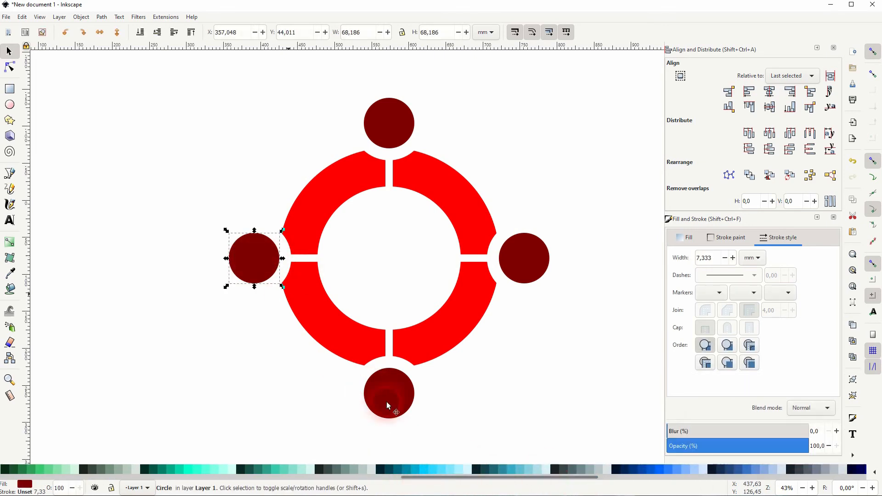
pyautogui.click(398, 470)
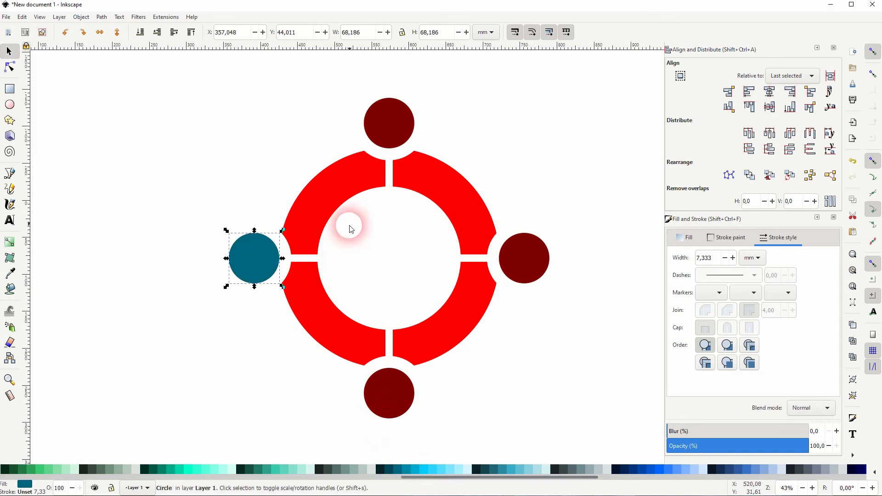
pyautogui.click(417, 190)
pyautogui.click(399, 469)
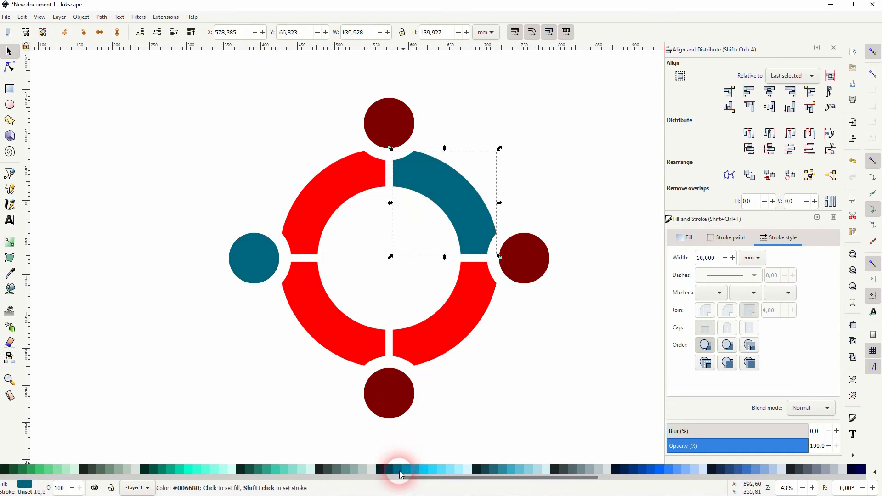
# Fill the top circle and the lower-right ring segment with blue #0088AA
pyautogui.click(393, 119)
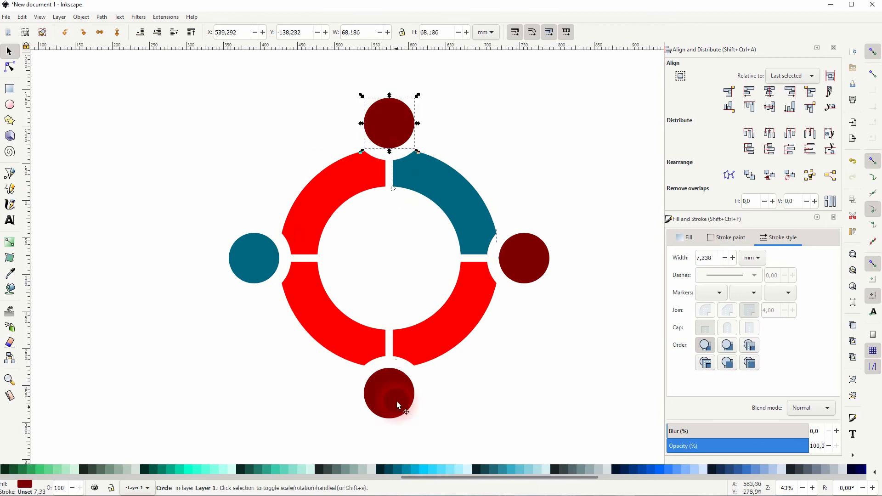
pyautogui.click(406, 469)
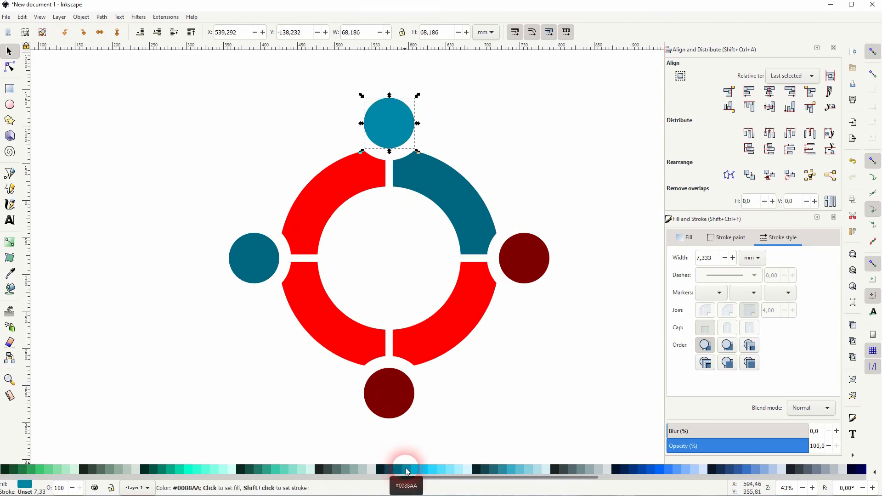
pyautogui.click(423, 361)
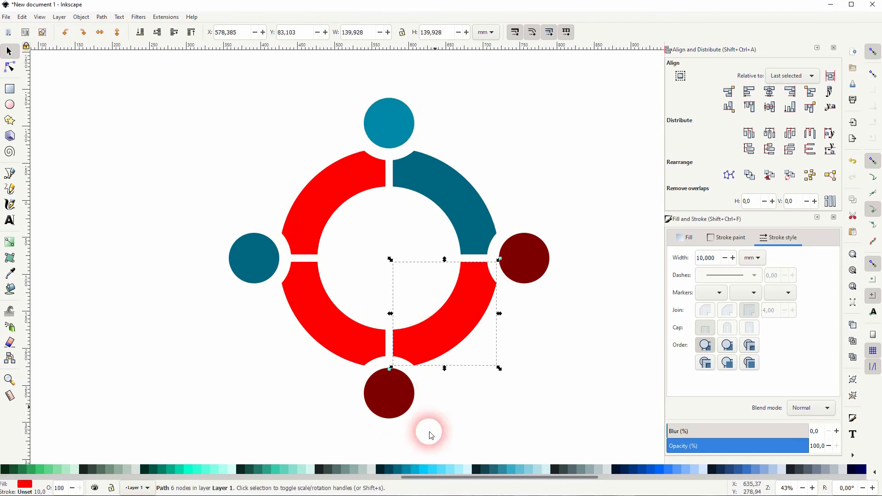
pyautogui.click(413, 469)
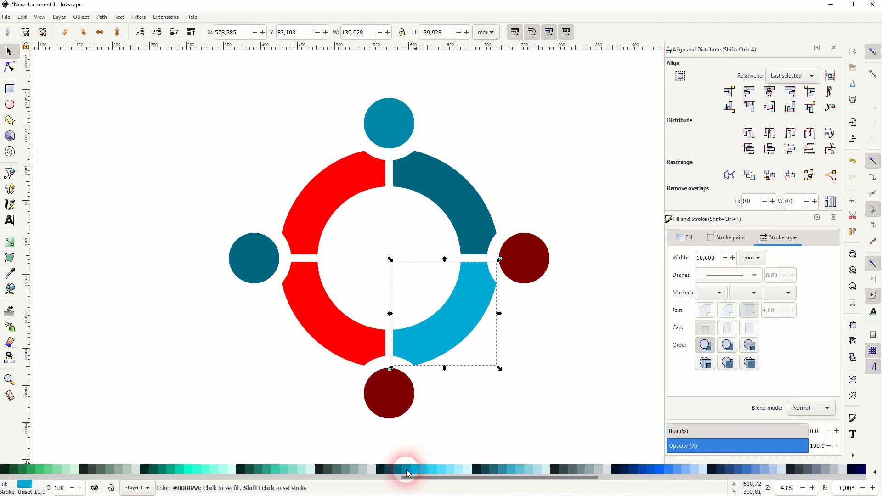
pyautogui.click(408, 470)
# Fill the right circle and the lower-left ring segment with lighter blue #00AAD4
pyautogui.click(527, 257)
pyautogui.click(419, 467)
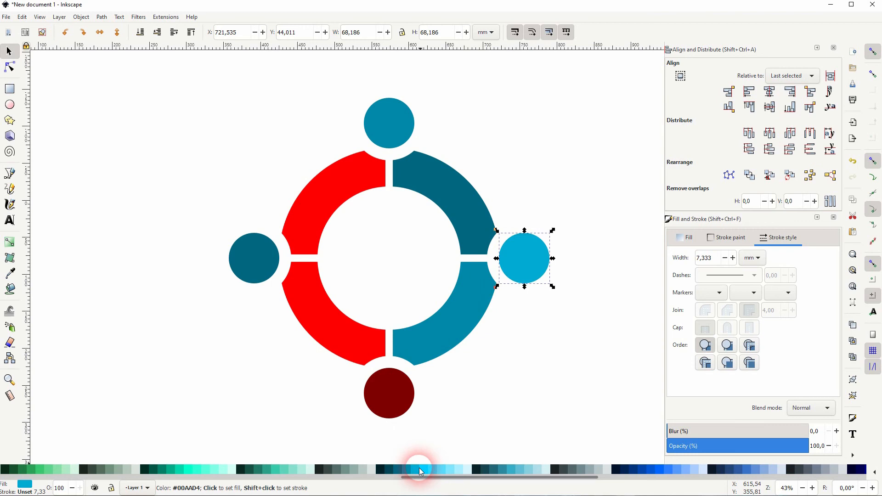
pyautogui.click(325, 351)
pyautogui.click(417, 469)
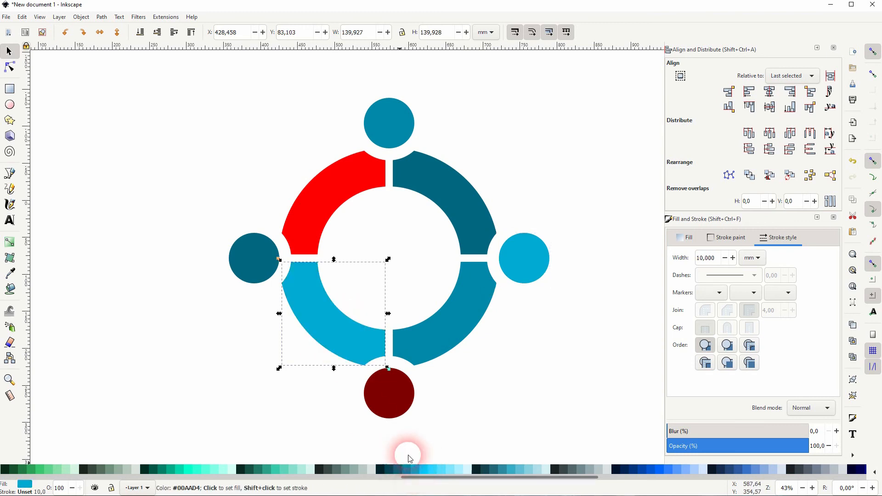
# Fill the bottom circle and the upper-left ring segment with bright cyan #00CCFF
pyautogui.click(399, 393)
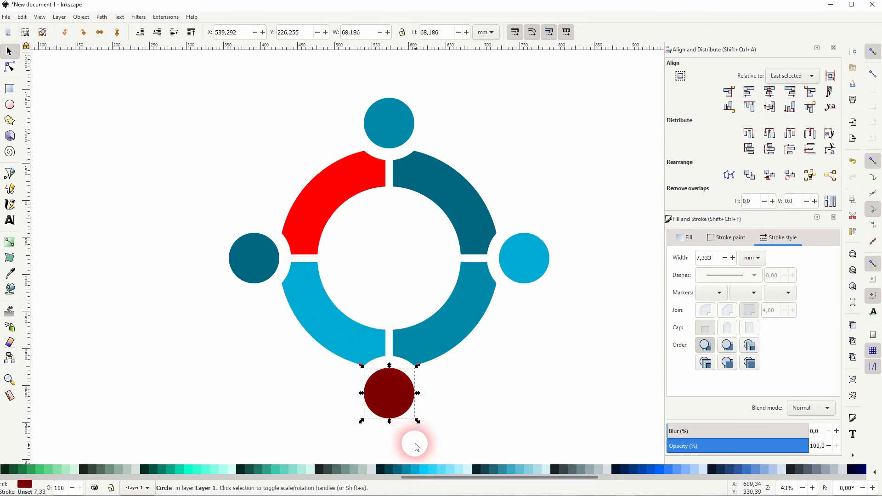
pyautogui.click(424, 469)
pyautogui.click(320, 226)
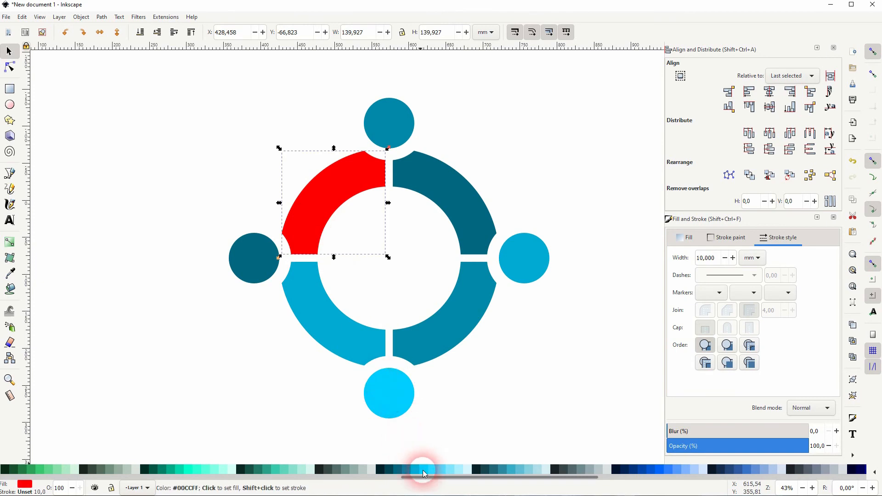
pyautogui.click(422, 470)
pyautogui.click(519, 382)
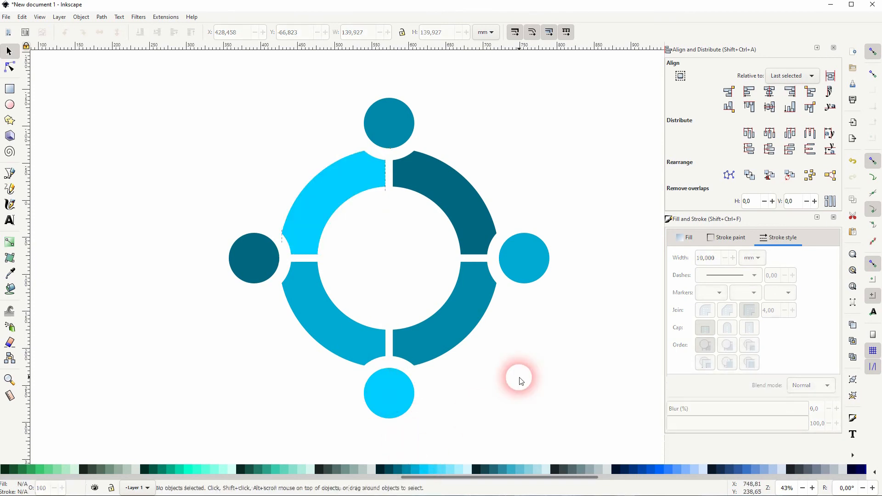
# Close the Align and Distribute and Fill and Stroke dialogs, and group all ring segments and circles together
pyautogui.click(833, 47)
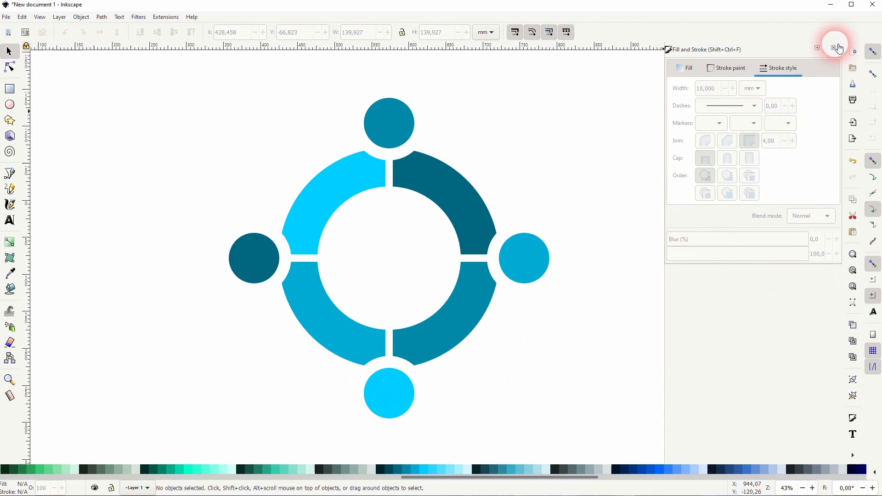
pyautogui.click(833, 49)
pyautogui.moveTo(175, 427); pyautogui.dragTo(623, 77)
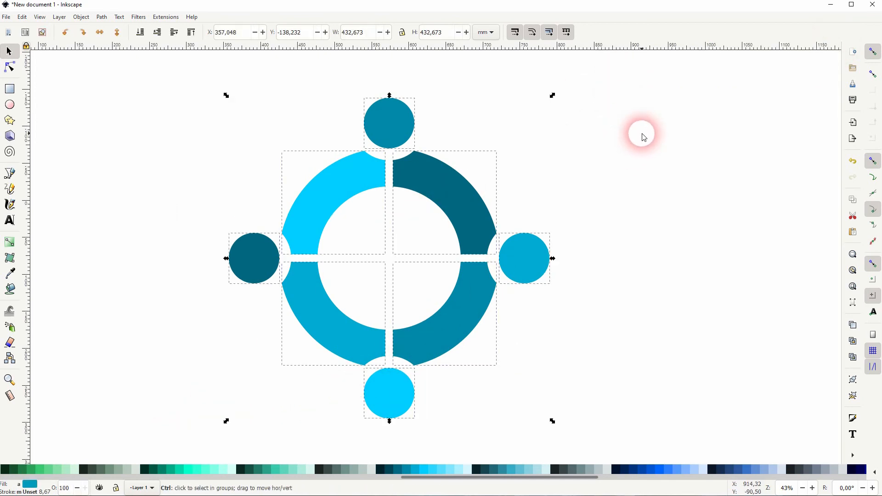
pyautogui.hotkey('ctrl', 'g')
pyautogui.click(616, 221)
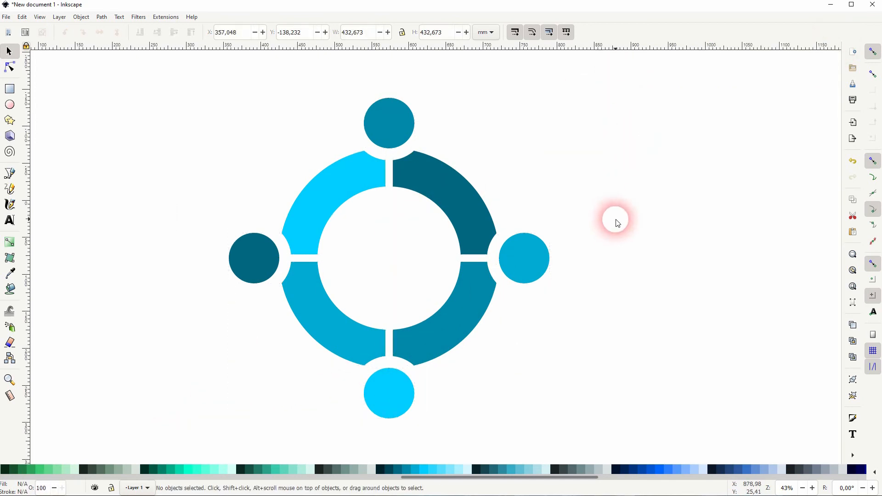
# Rotate the grouped shape about 60 degrees counter-clockwise around its centre and deselect it
pyautogui.click(478, 219)
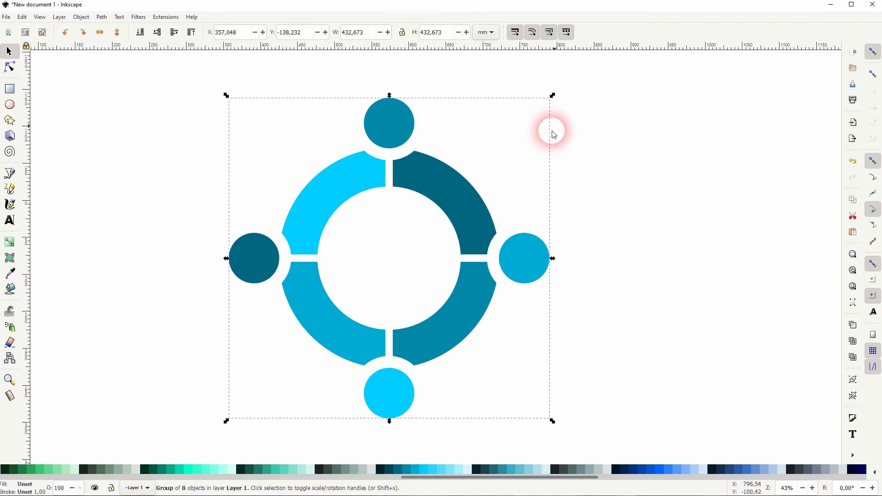
pyautogui.moveTo(552, 99); pyautogui.dragTo(380, 97)
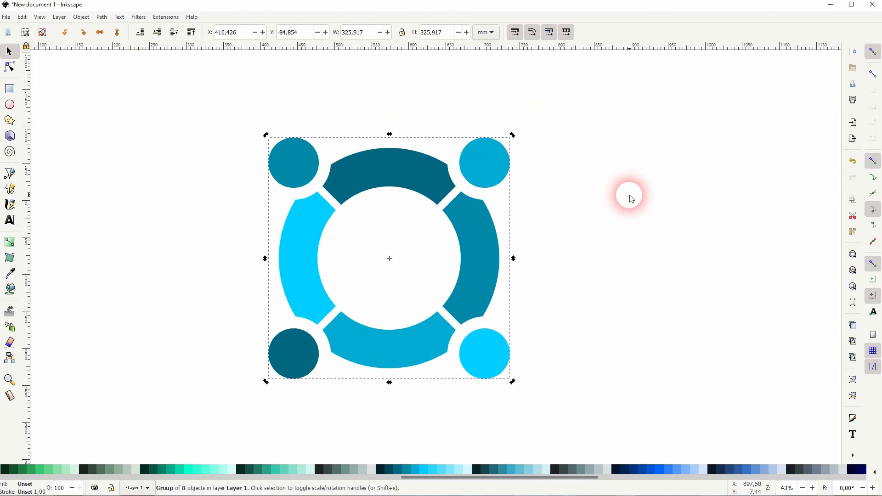
pyautogui.moveTo(512, 134); pyautogui.dragTo(460, 121)
pyautogui.click(436, 231)
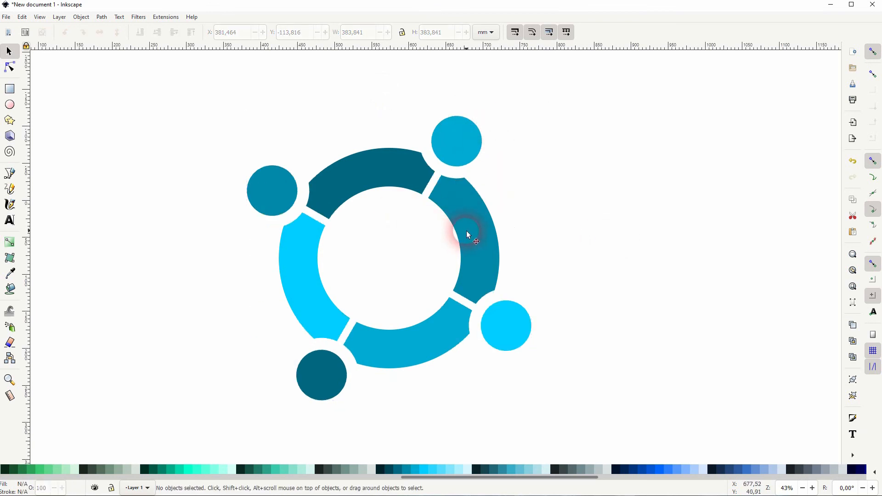